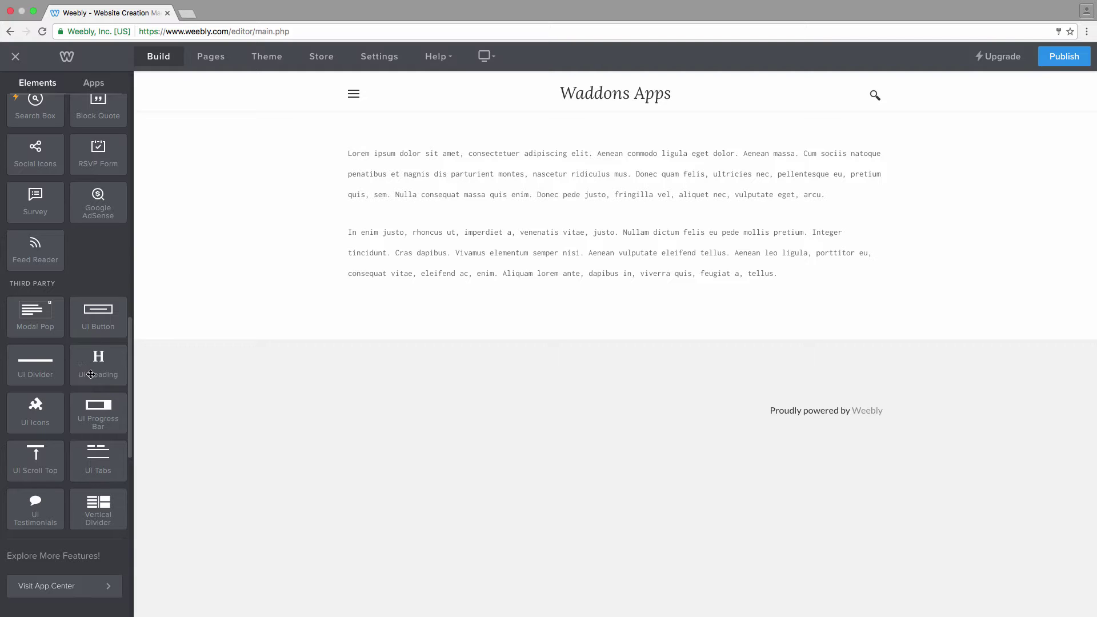
Drag a UI Heading element onto the page above the lorem ipsum body text
left_click_drag(92, 376, 588, 155)
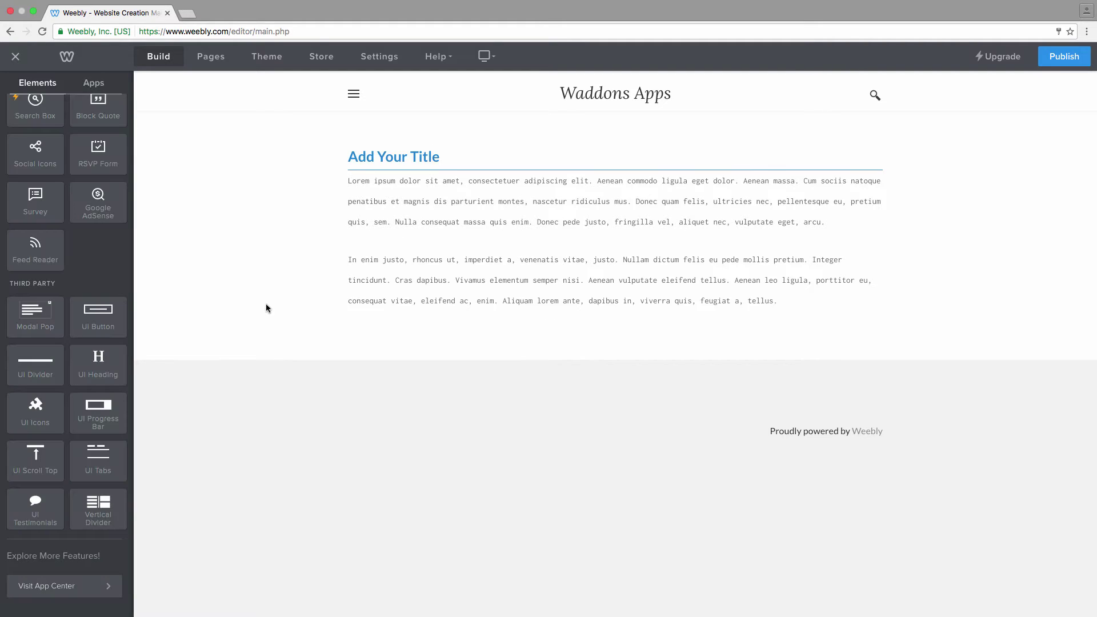
Open the heading's font picker and browse the Sans Serif, Serif and Display filters
left_click(464, 150)
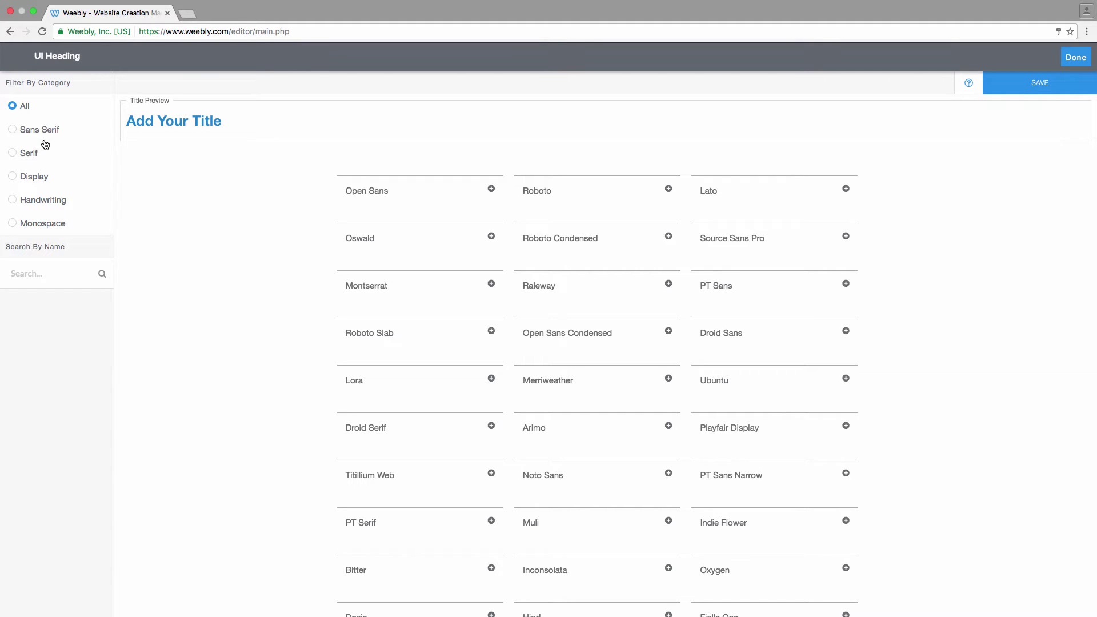
left_click(45, 135)
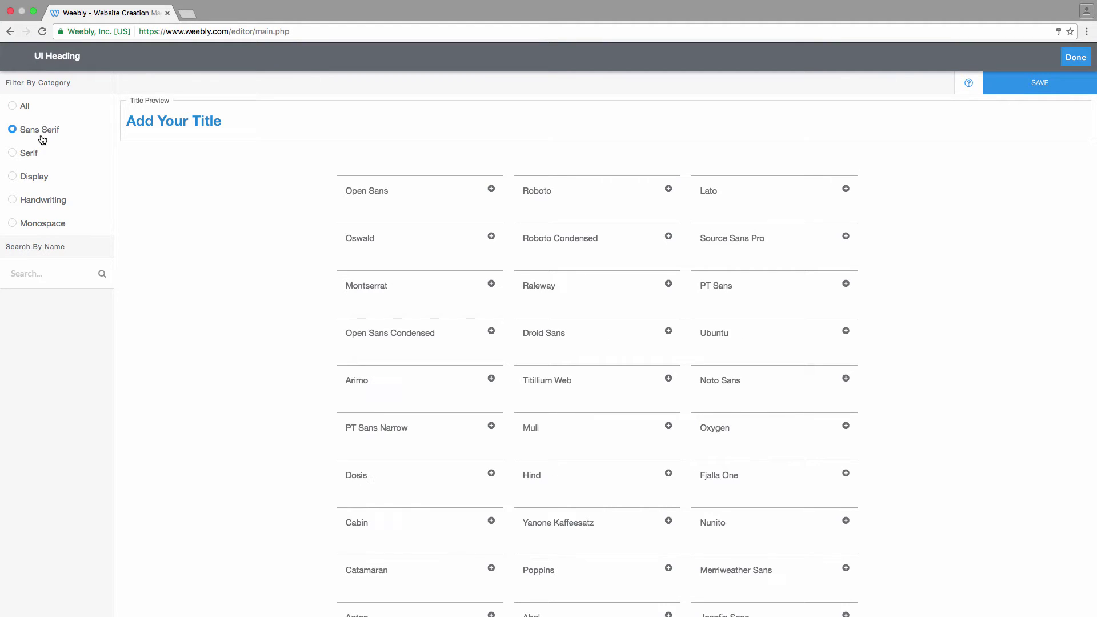
left_click(35, 160)
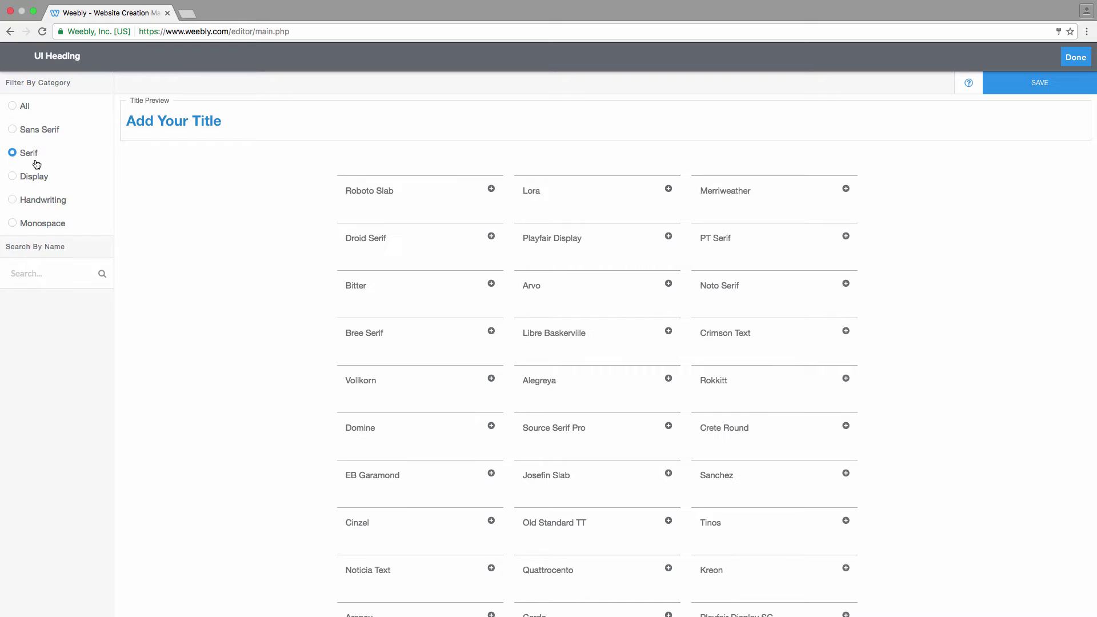
left_click(37, 178)
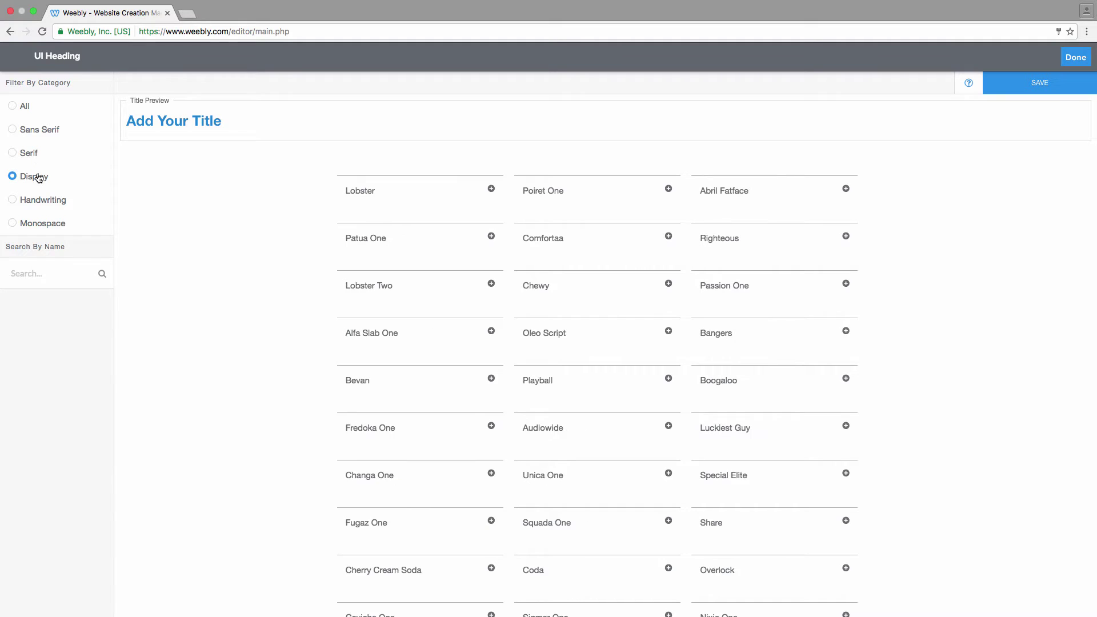
Search fonts for 'Nun', clear the search, and filter the list to Serif fonts
left_click(43, 273)
type("Nun")
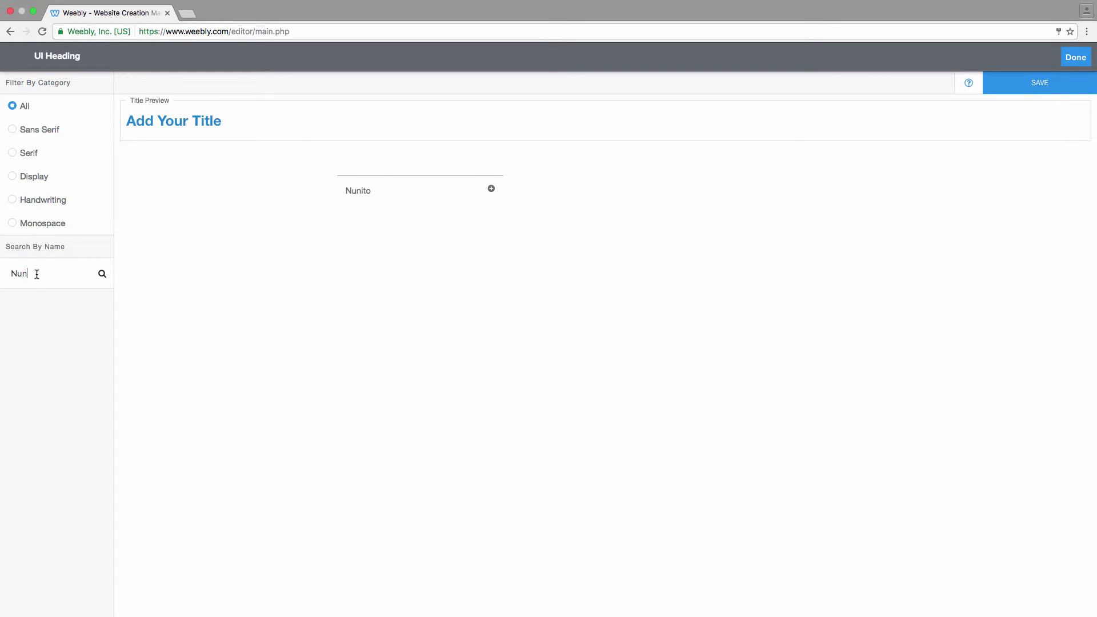
left_click_drag(36, 275, 1, 273)
key("BackSpace")
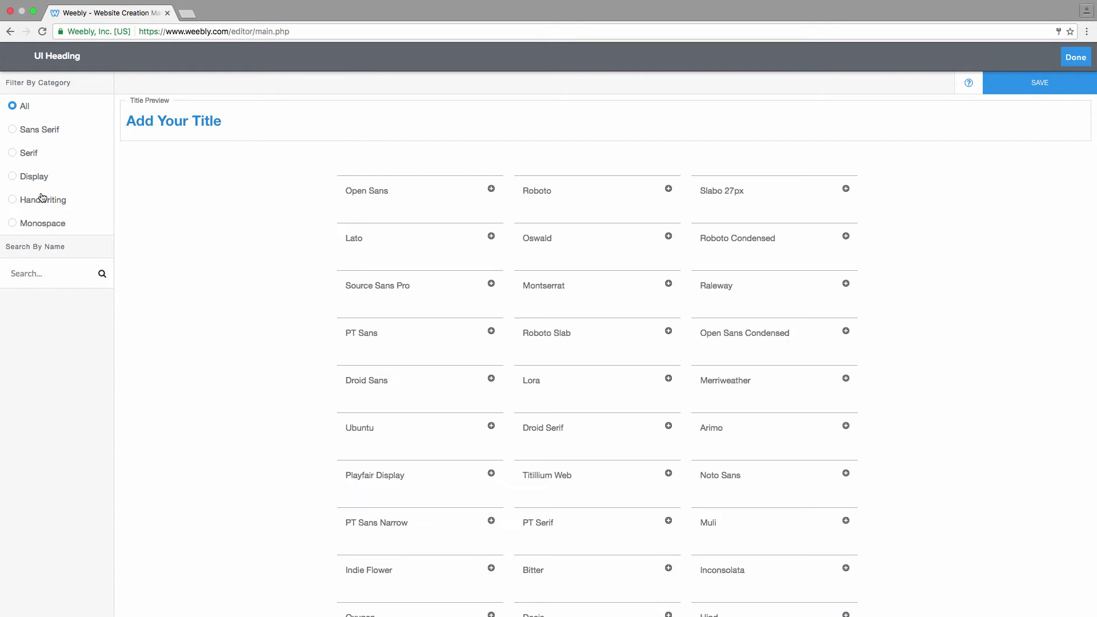
left_click(28, 153)
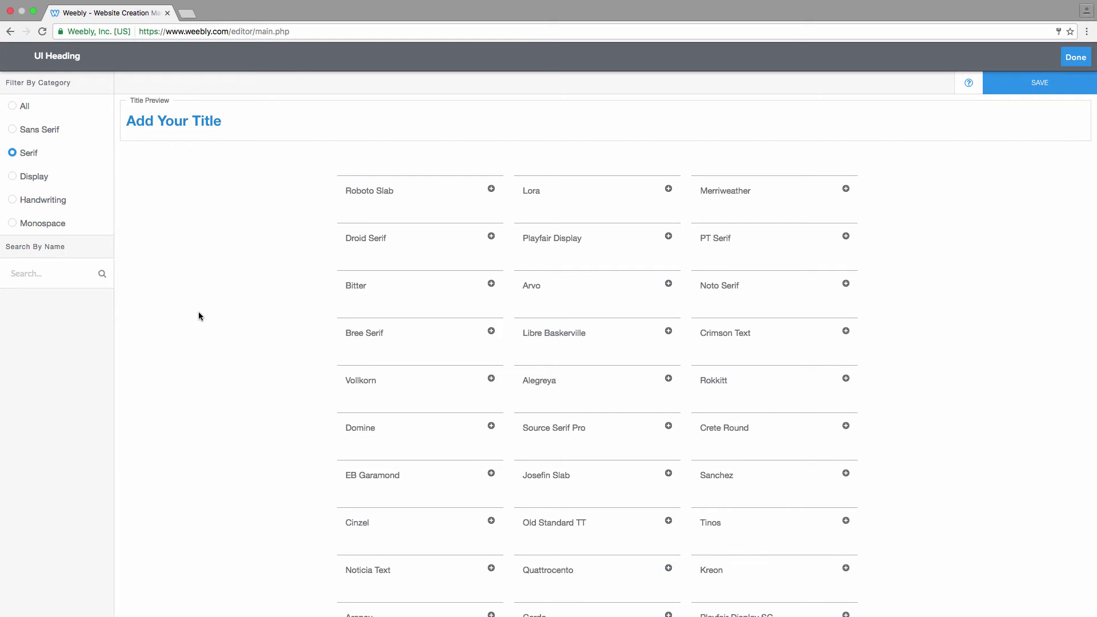
Compare Playfair Display and Roboto Slab weights, then save Roboto Slab 300 as the heading font
left_click(572, 242)
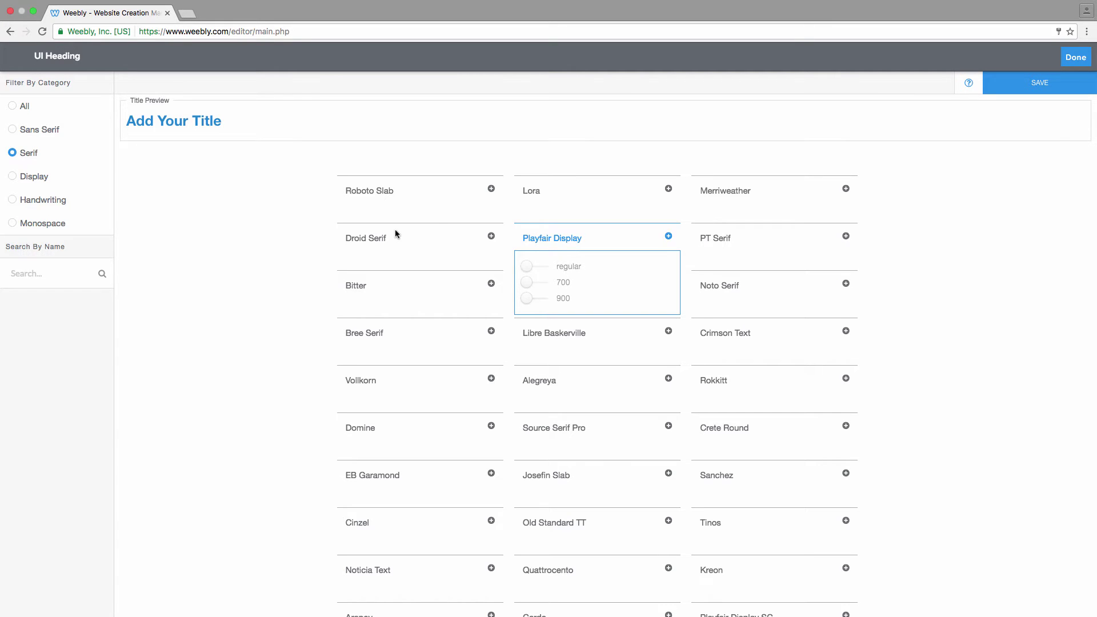
left_click(379, 198)
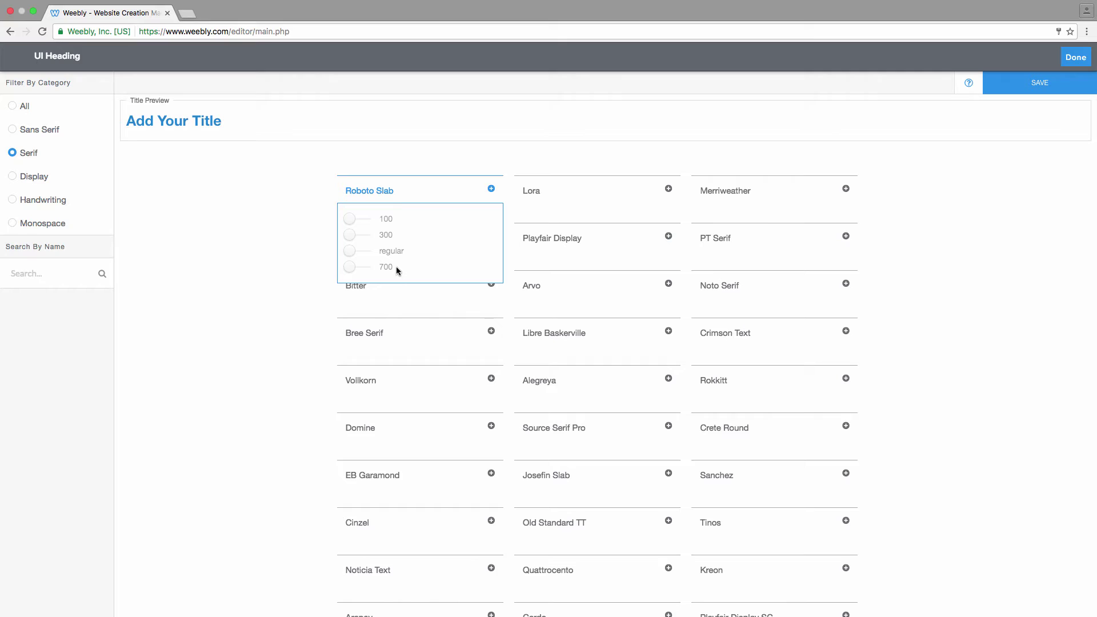
left_click(386, 220)
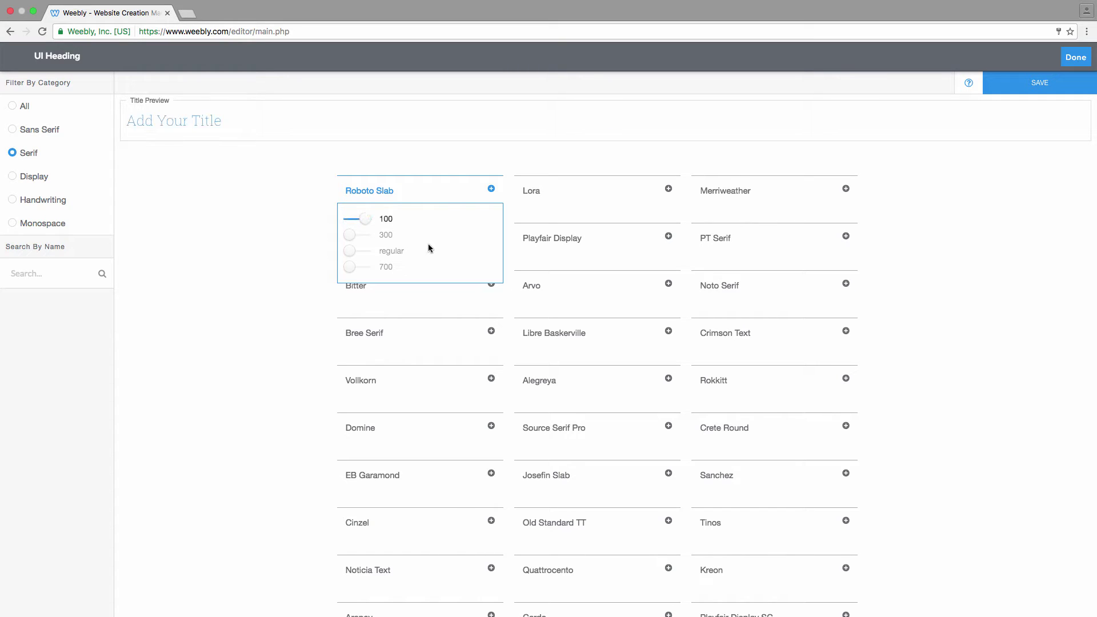
left_click(385, 235)
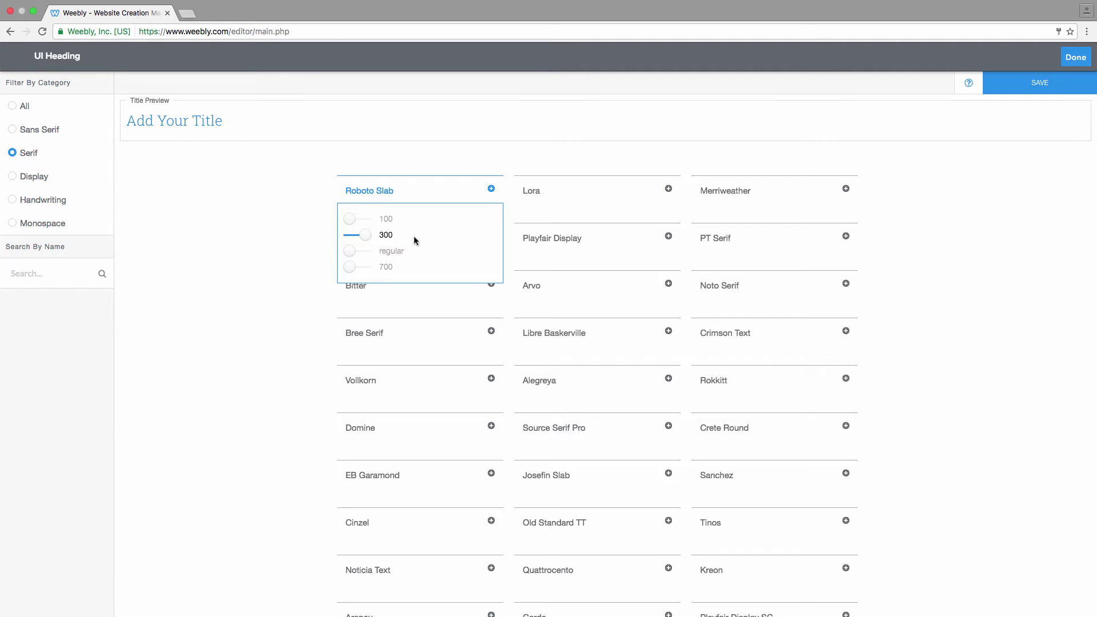
left_click(1040, 83)
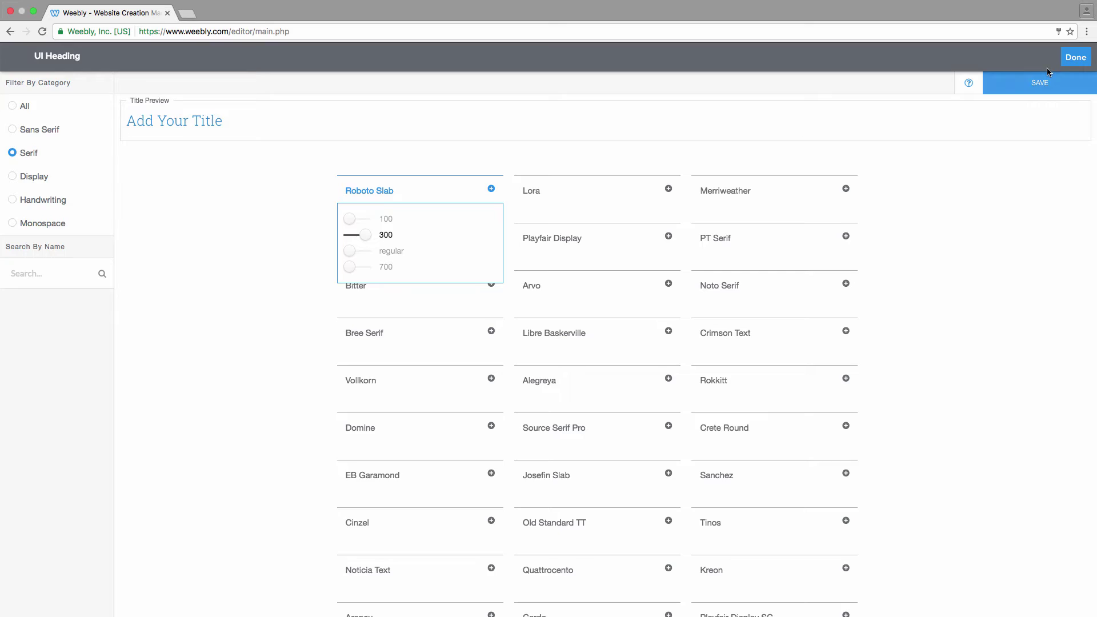
left_click(1071, 57)
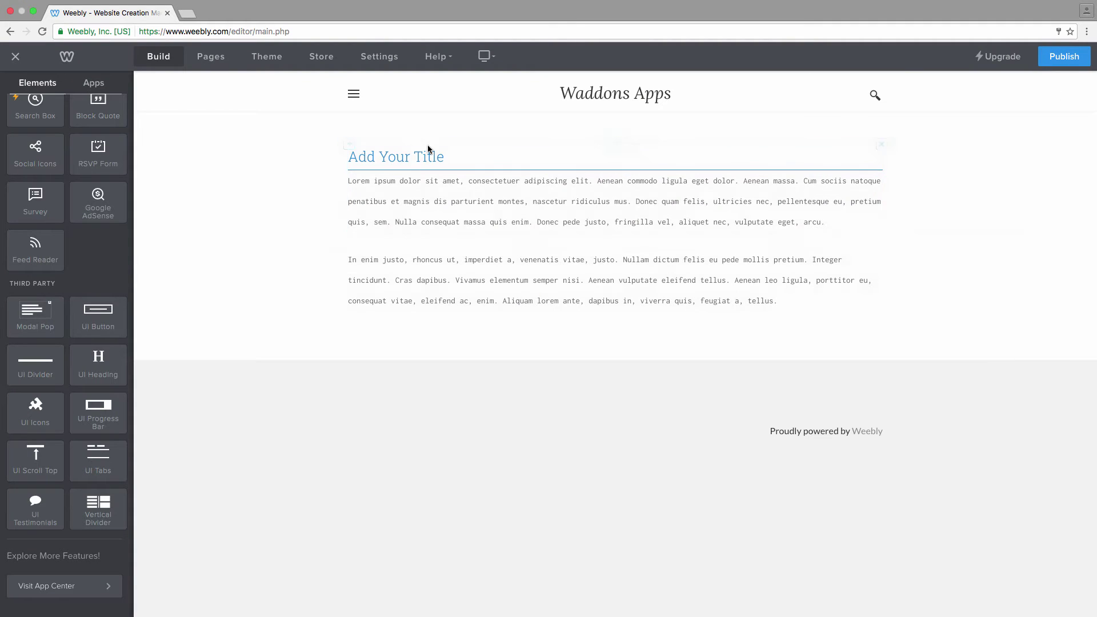
Replace the heading's title text with 'Add your custom title'
left_click(491, 152)
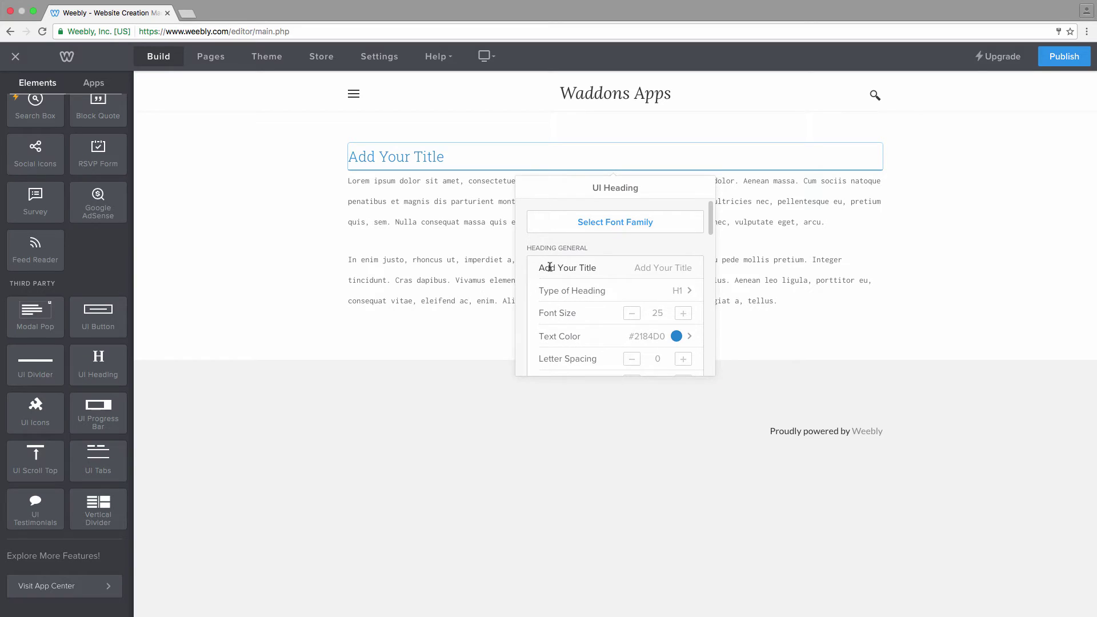
triple_click(553, 266)
type("Add your custom title")
Apply the new title and keep the heading type at H1
left_click(522, 289)
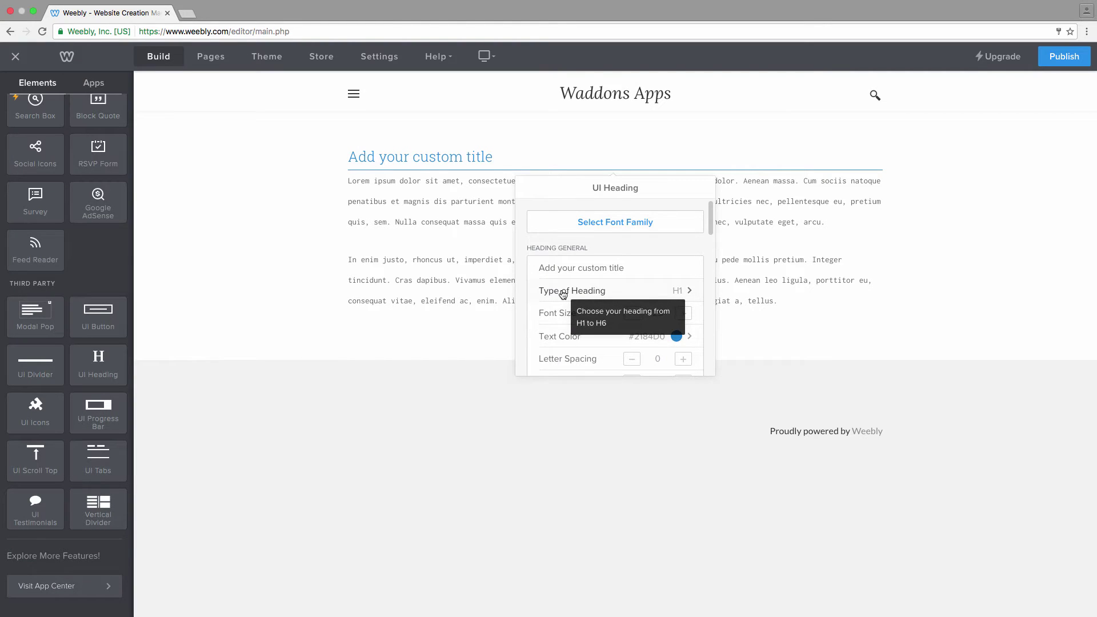
left_click(563, 292)
left_click(578, 236)
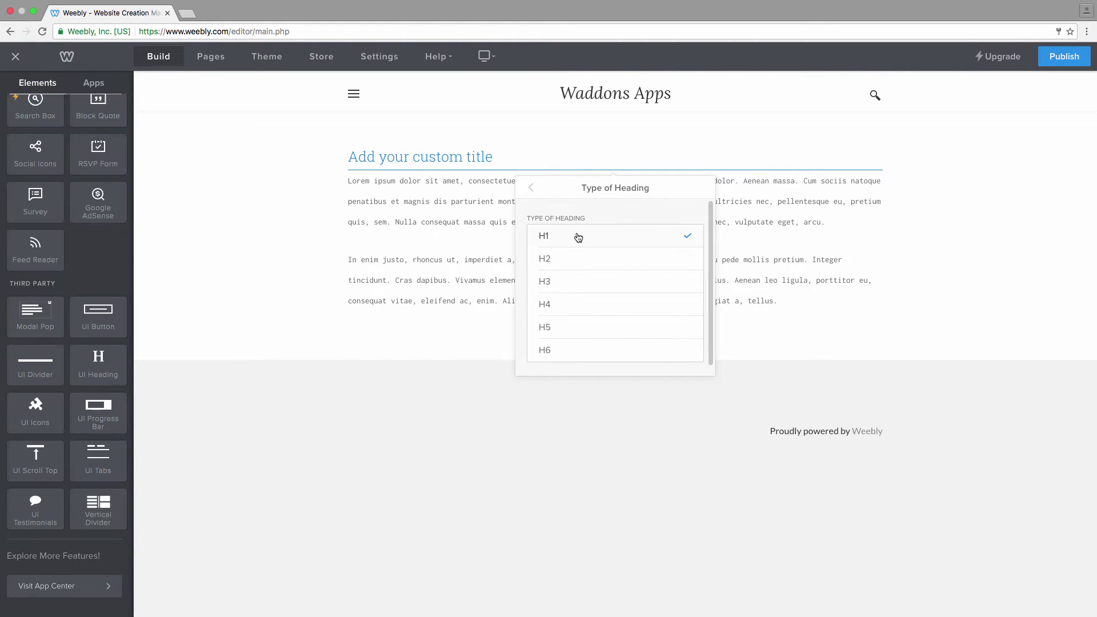
left_click(530, 189)
Set the heading text colour to dark grey #3f3f3f
scroll(632, 293, "down", 2)
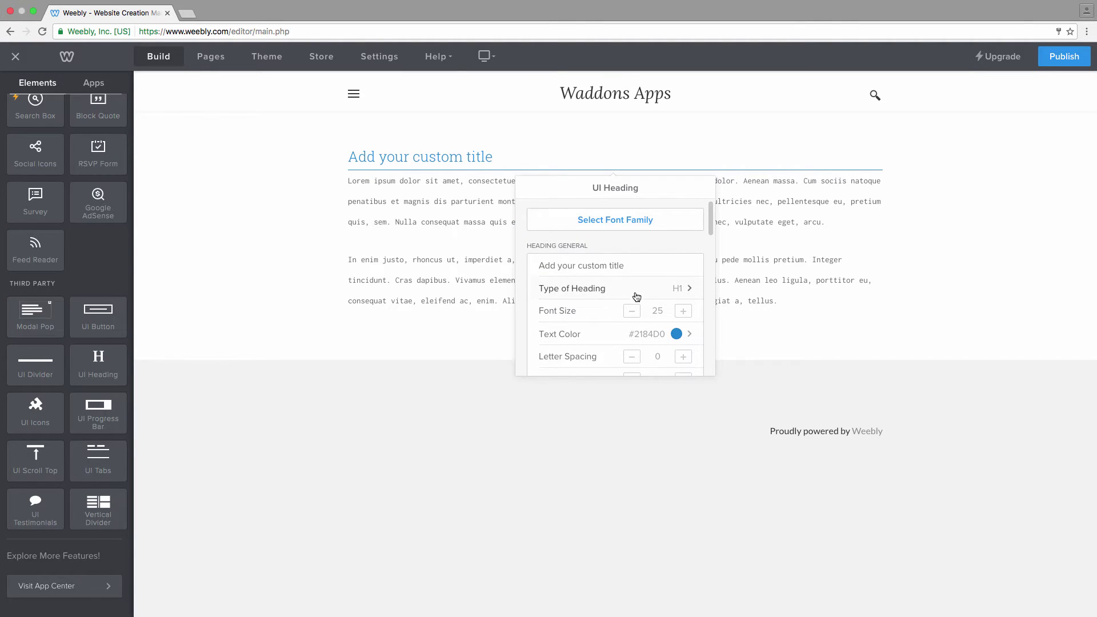
left_click(655, 308)
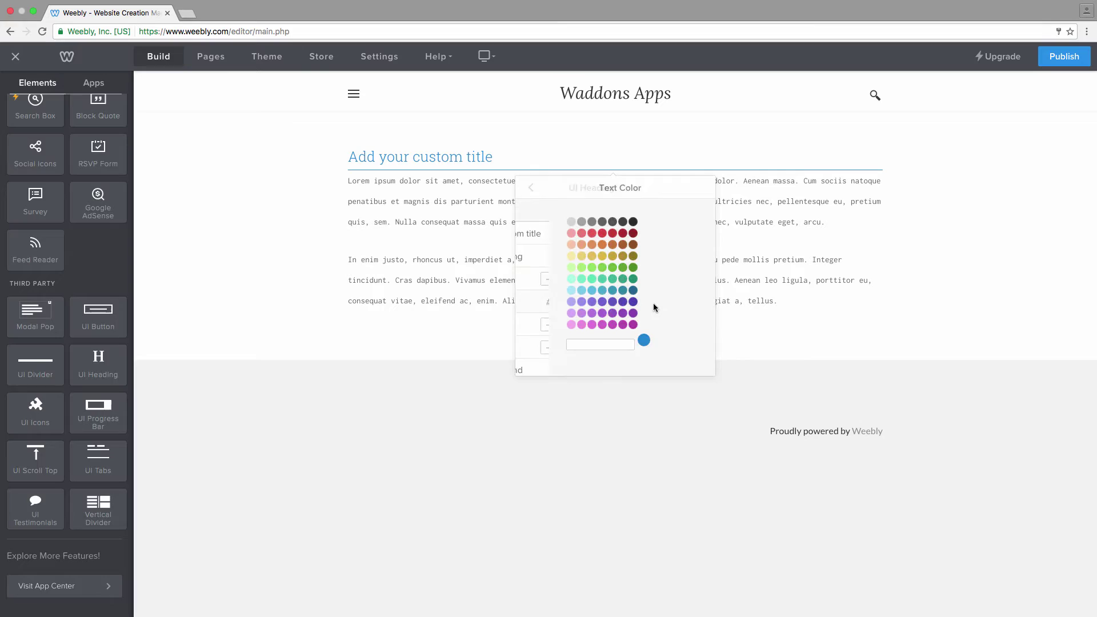
left_click(612, 243)
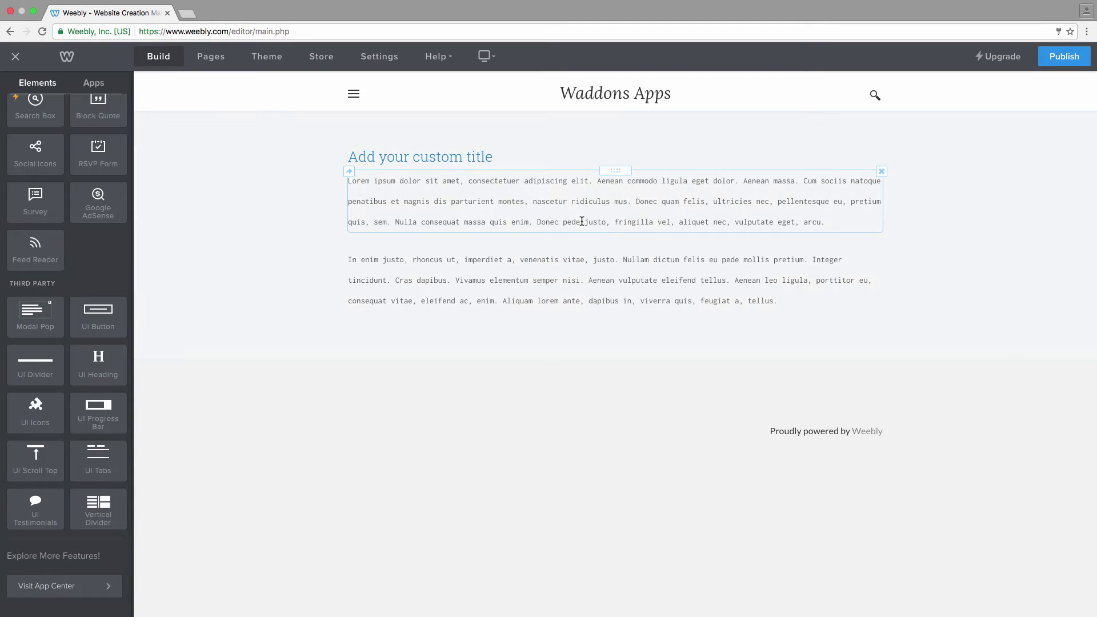
left_click(498, 156)
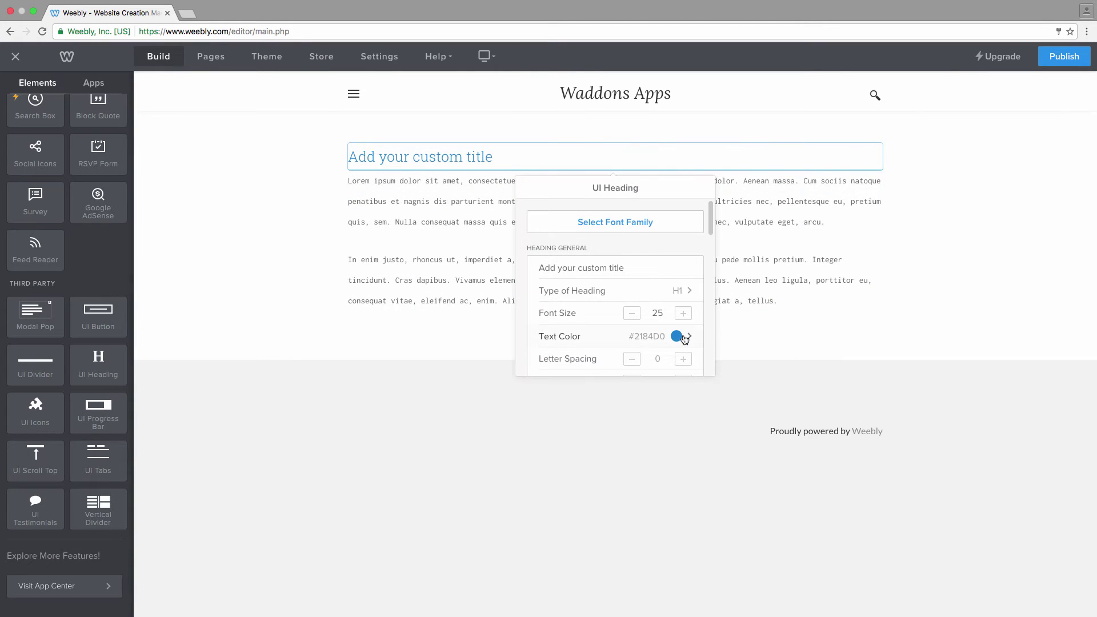
left_click(678, 337)
left_click(589, 222)
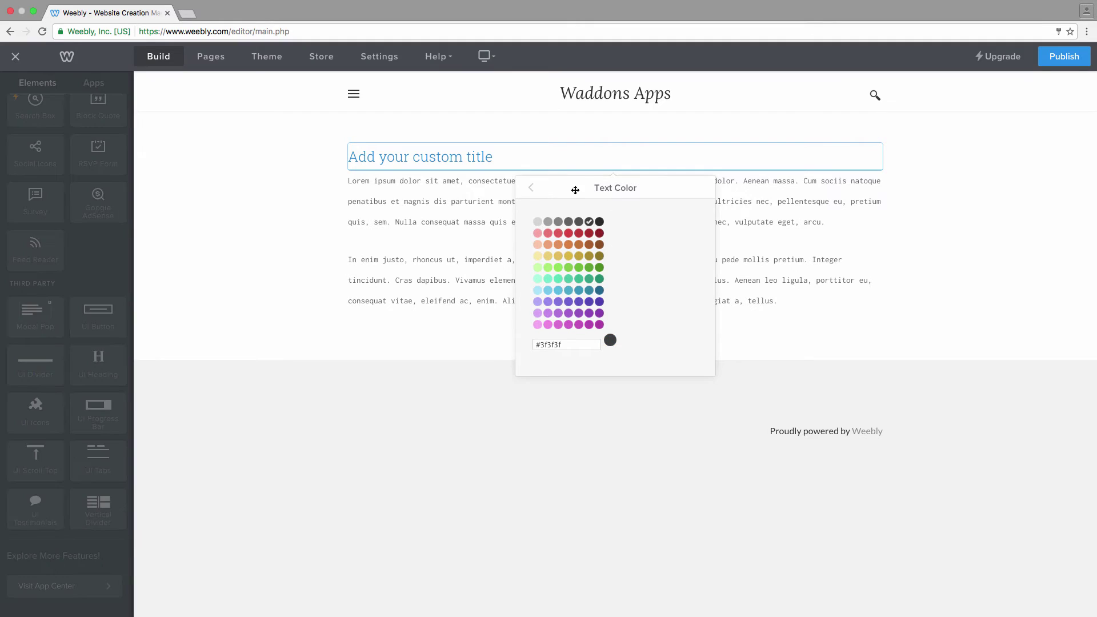
left_click(531, 192)
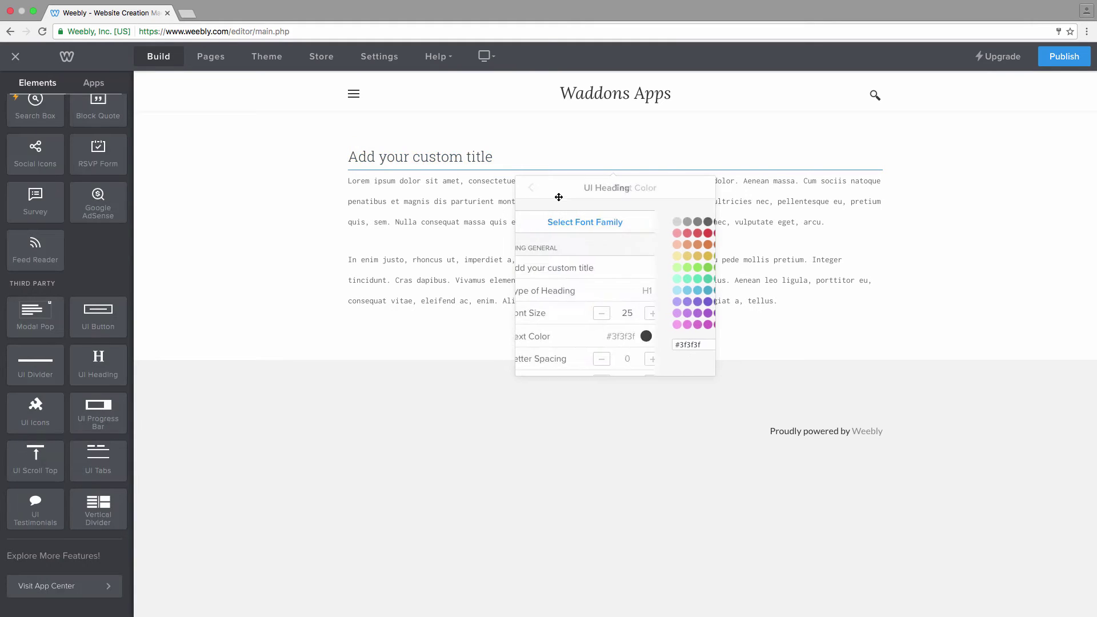
scroll(642, 288, "down", 2)
scroll(644, 296, "down", 1)
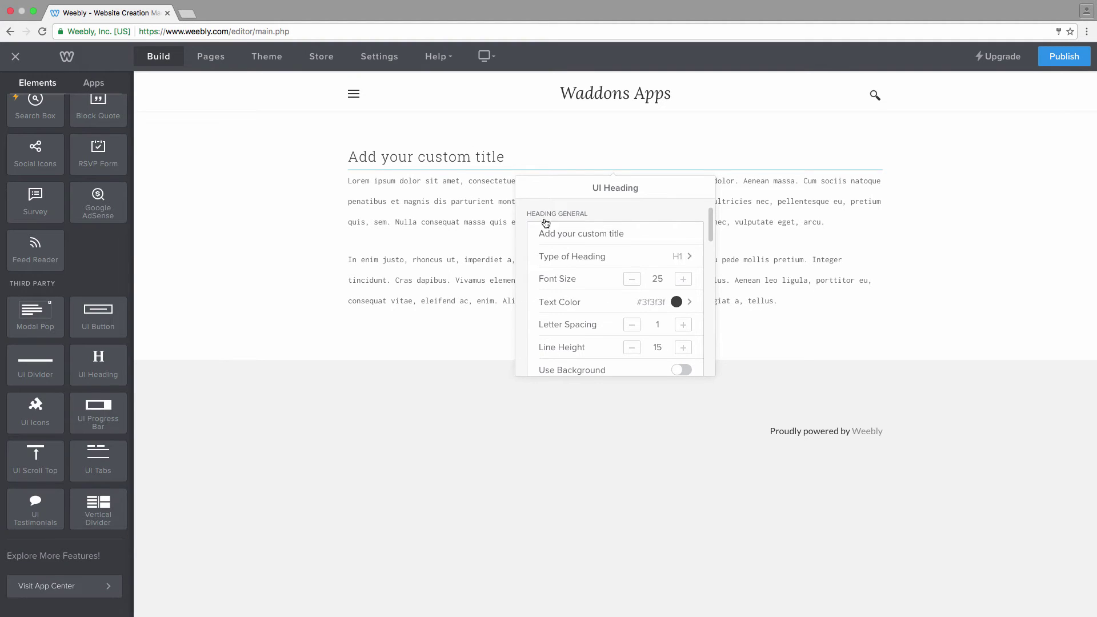
scroll(619, 288, "down", 2)
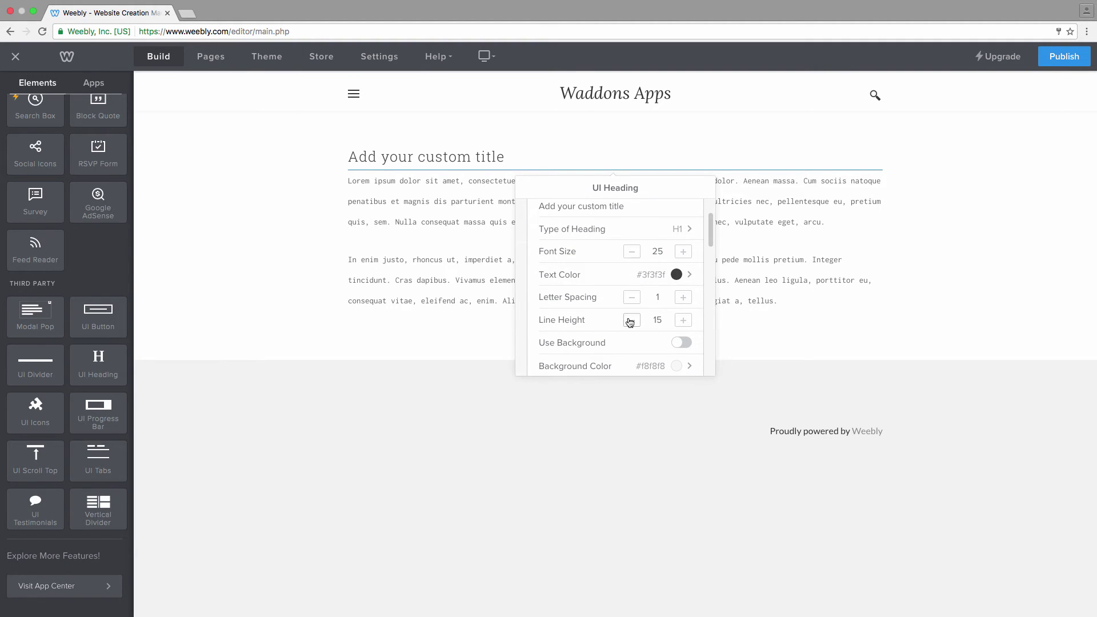
scroll(628, 318, "down", 2)
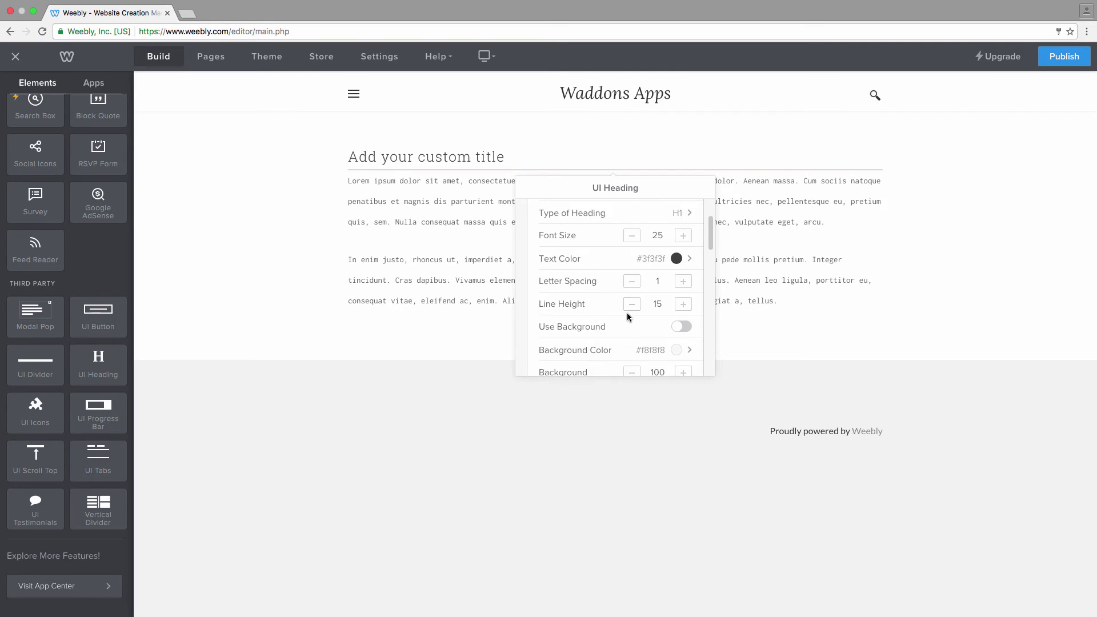
left_click(677, 312)
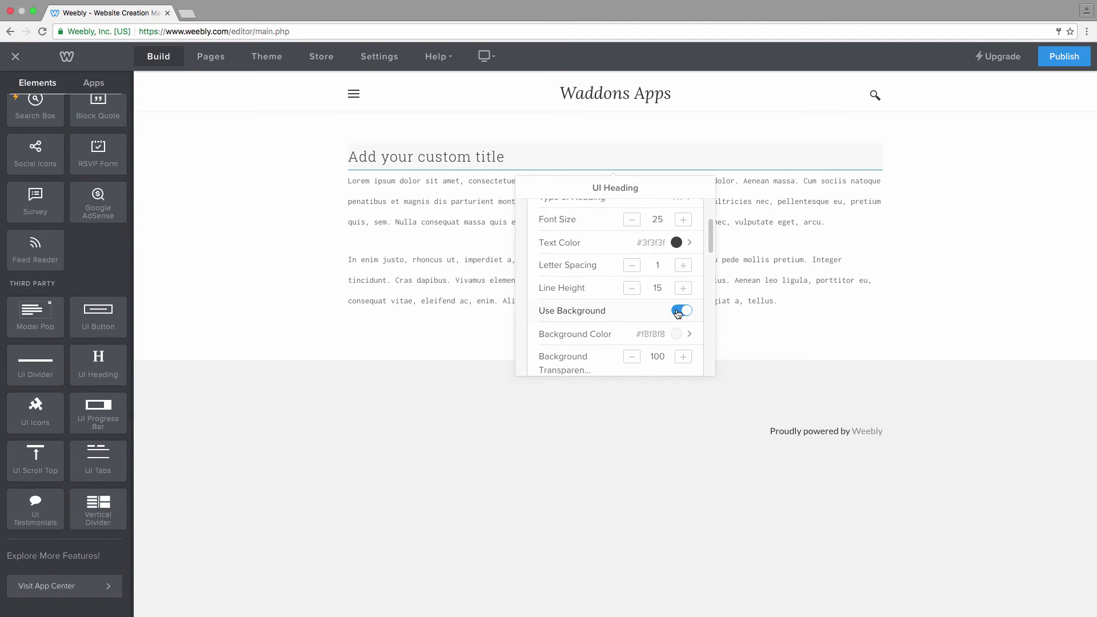
scroll(677, 313, "down", 1)
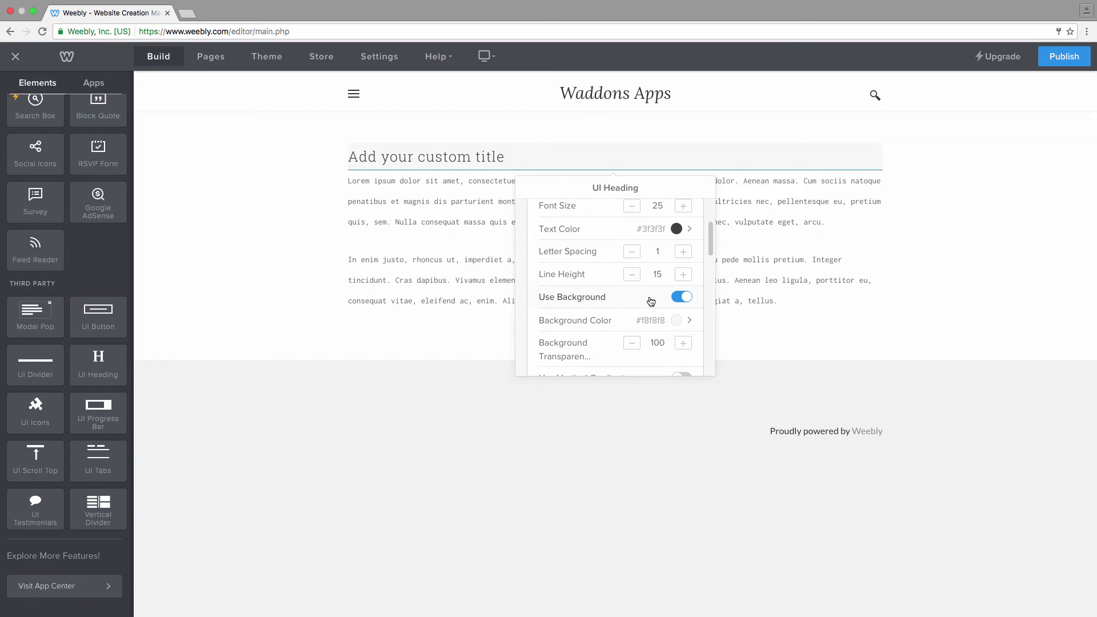
mouse_move(640, 298)
scroll(636, 297, "down", 3)
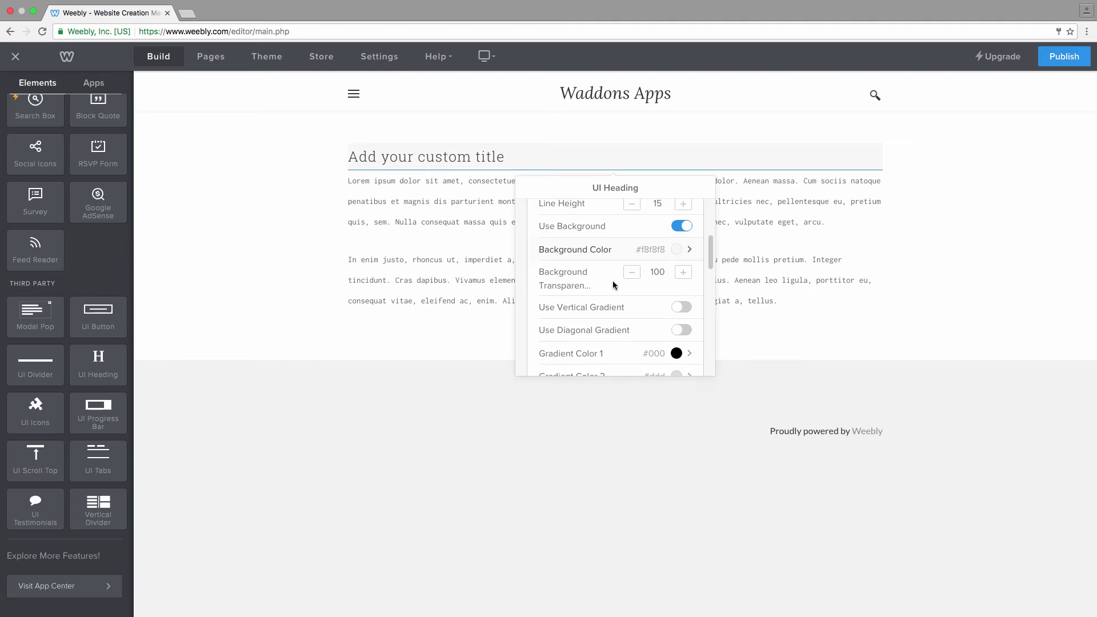
scroll(614, 285, "down", 2)
scroll(628, 280, "down", 2)
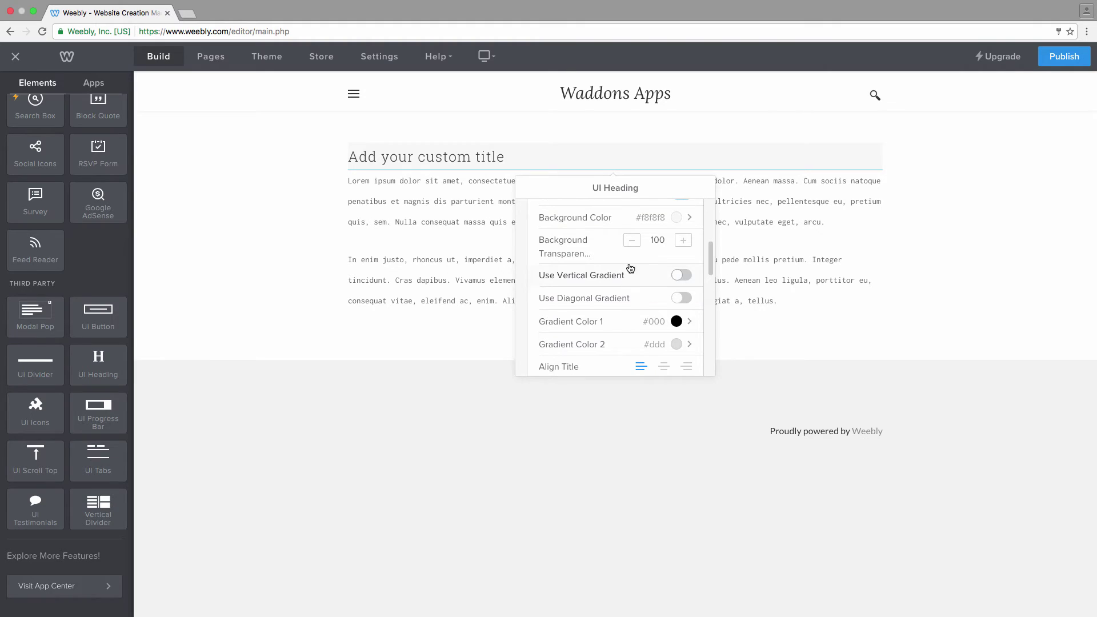
mouse_move(609, 248)
left_click(682, 276)
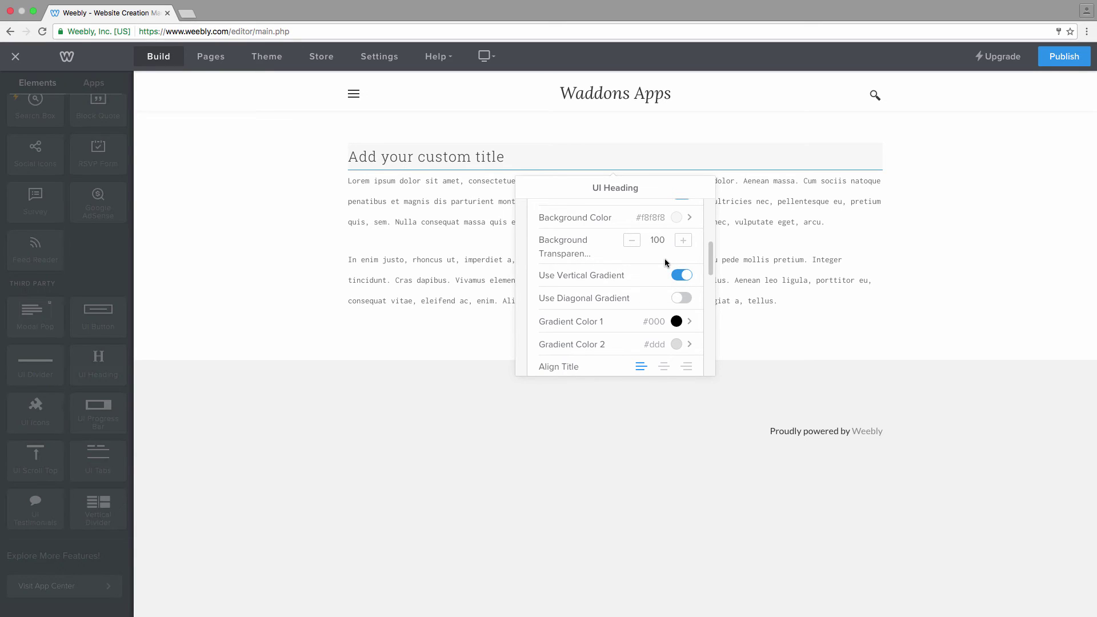
left_click(683, 299)
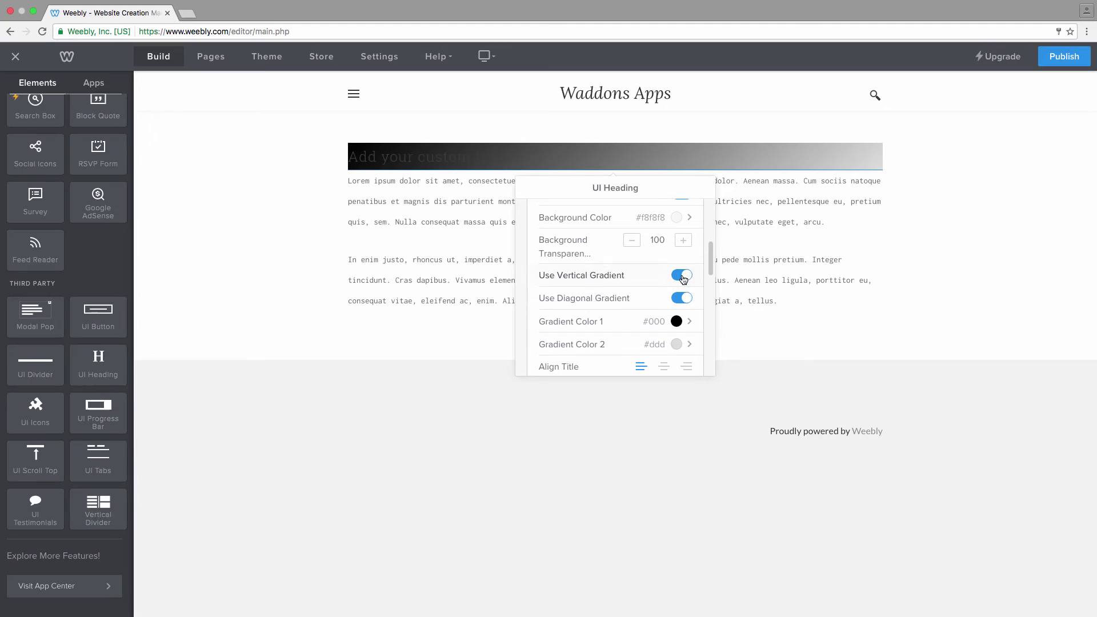
left_click(681, 276)
left_click(681, 297)
left_click(541, 157)
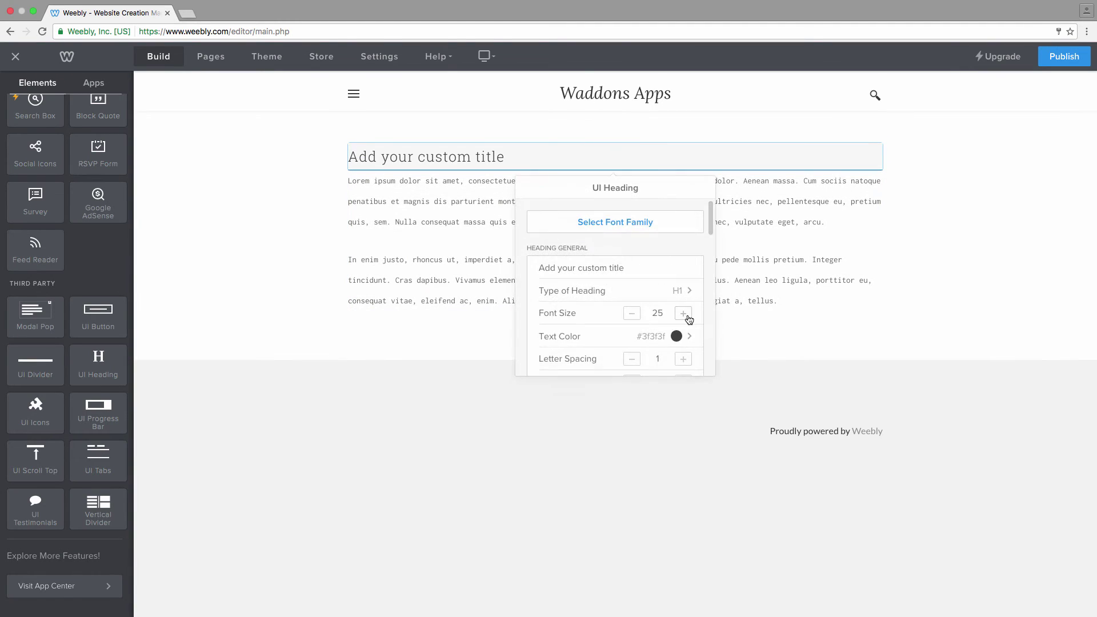
scroll(686, 315, "down", 5)
scroll(652, 309, "down", 2)
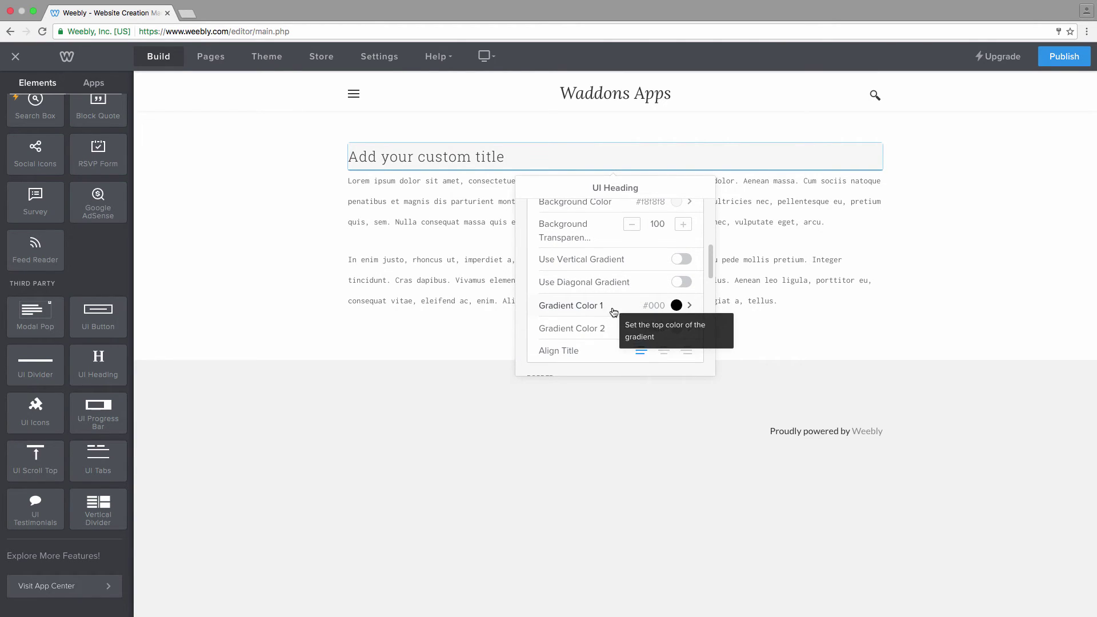
Give the heading a top border of thickness 1 in dark grey #2a2a2a
scroll(627, 299, "down", 1)
scroll(627, 299, "down", 2)
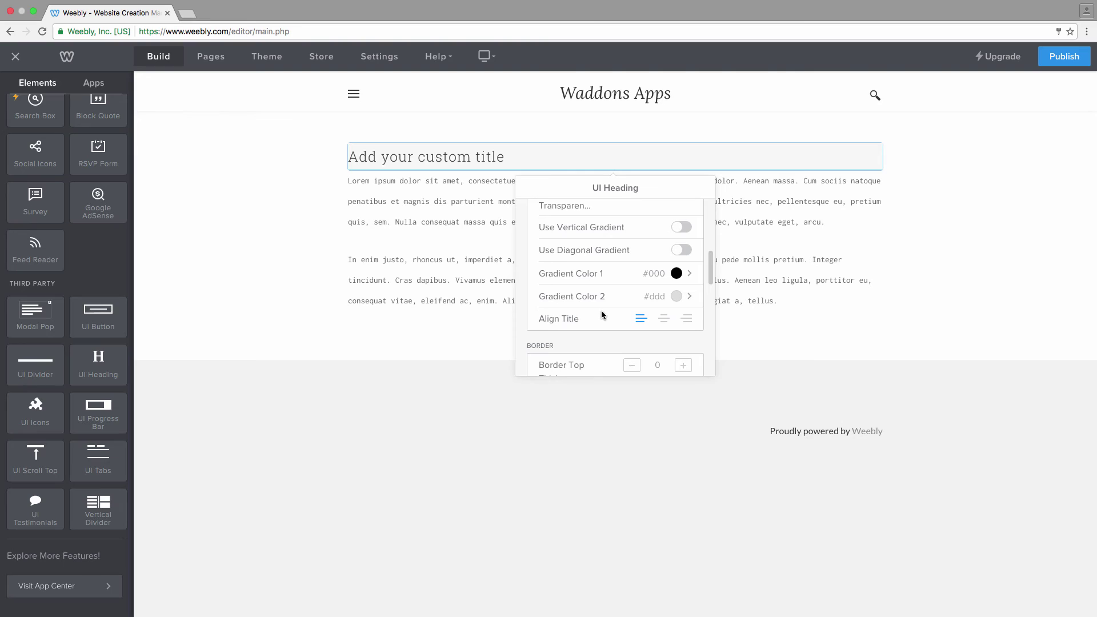
scroll(601, 311, "down", 5)
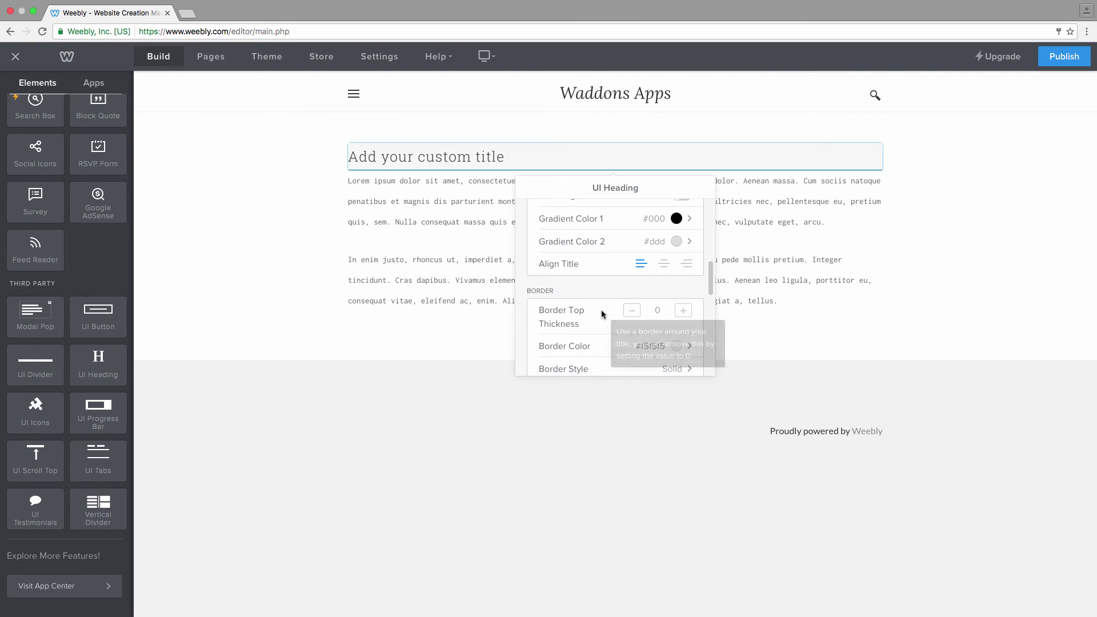
scroll(601, 310, "down", 1)
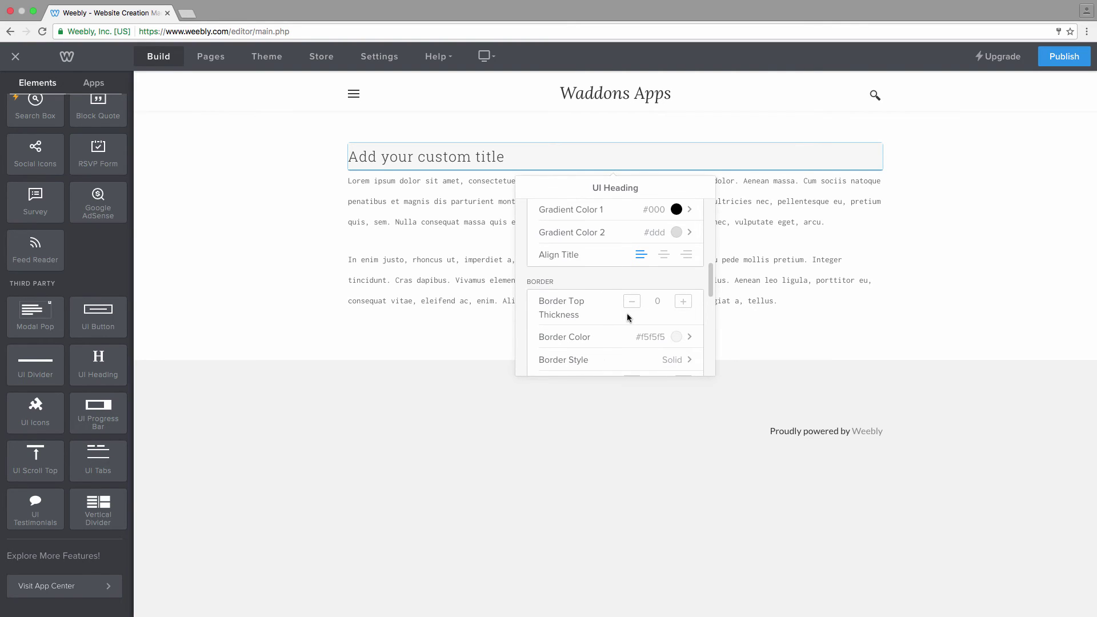
left_click(683, 301)
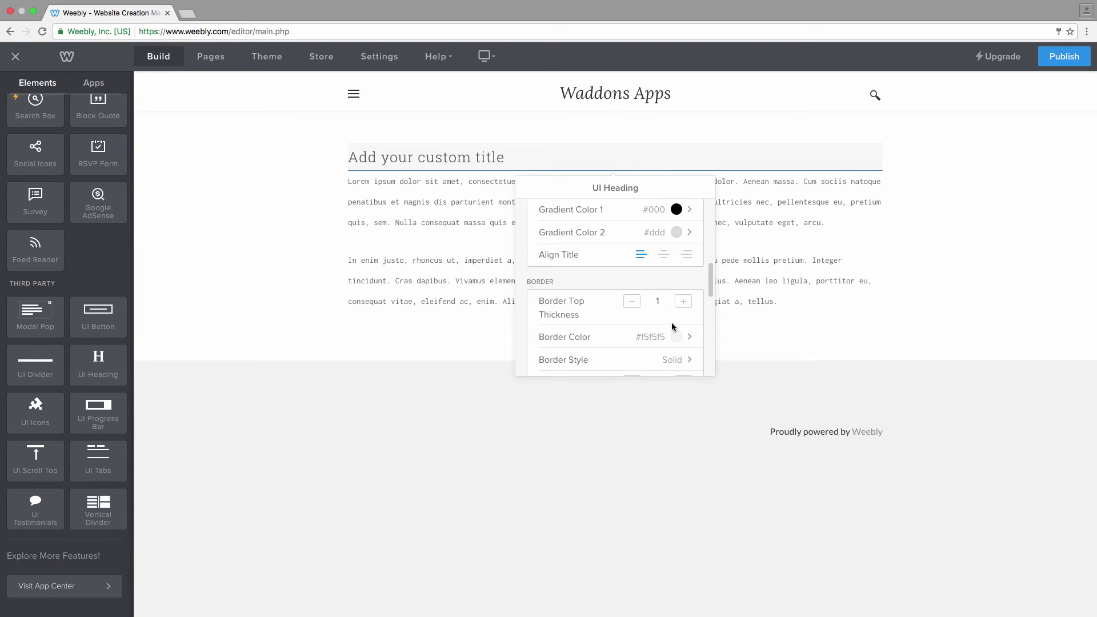
left_click(677, 337)
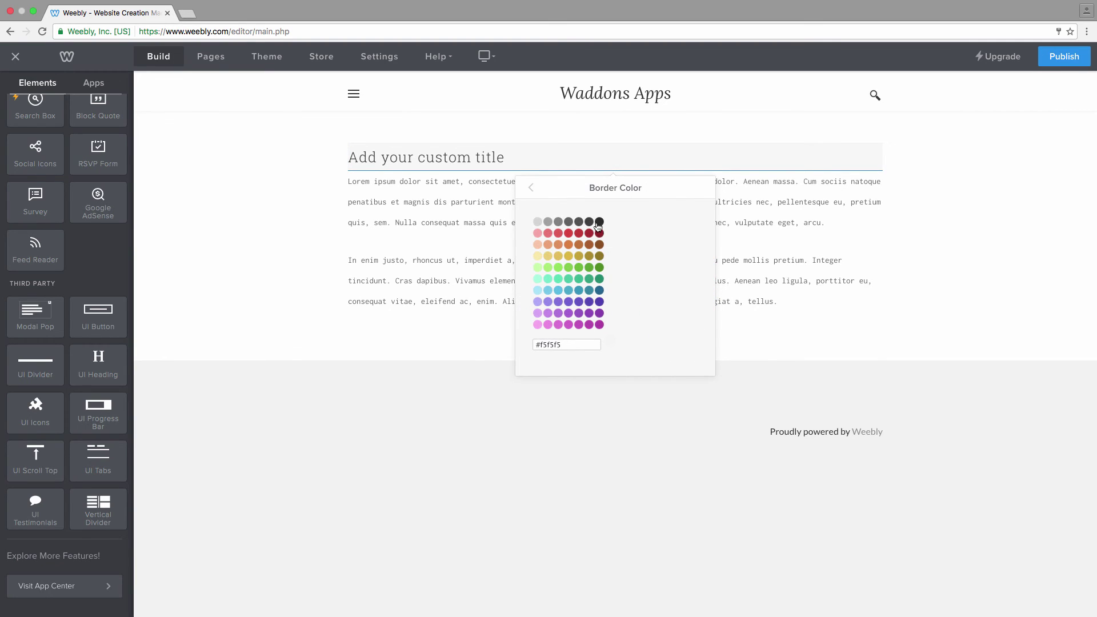
left_click(599, 222)
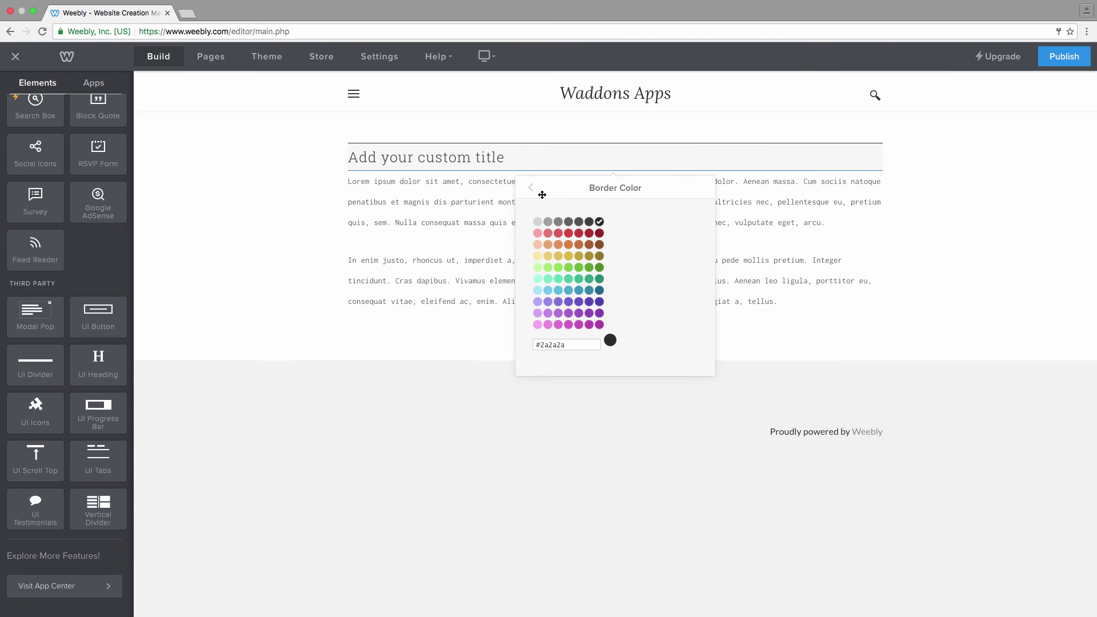
left_click(531, 194)
Change the heading's border style from Solid to Dotted
scroll(638, 303, "down", 3)
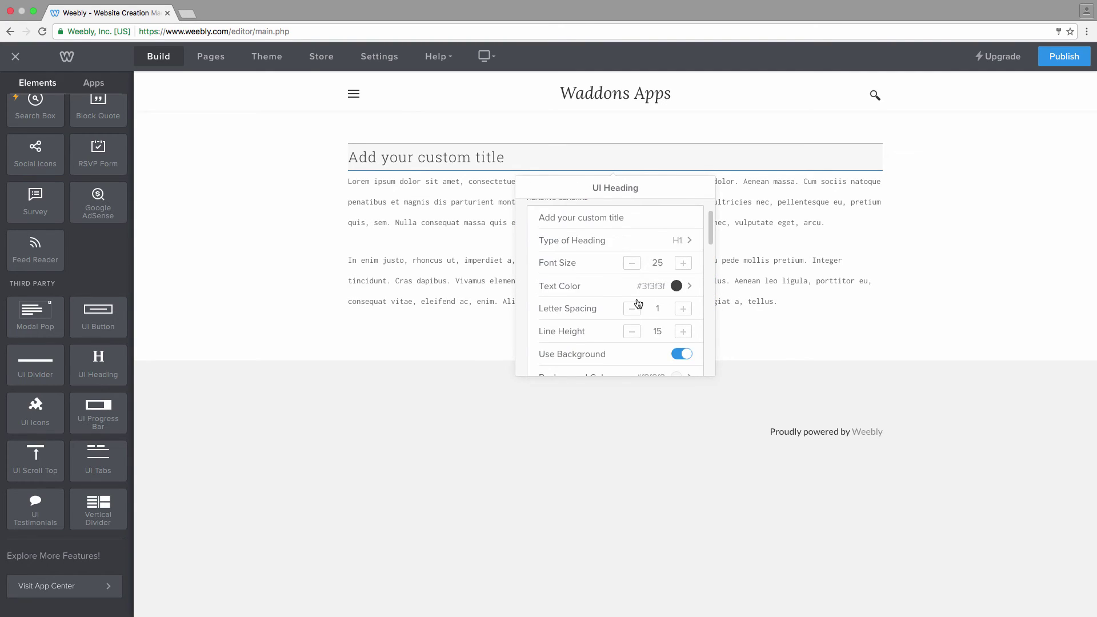
scroll(638, 303, "down", 10)
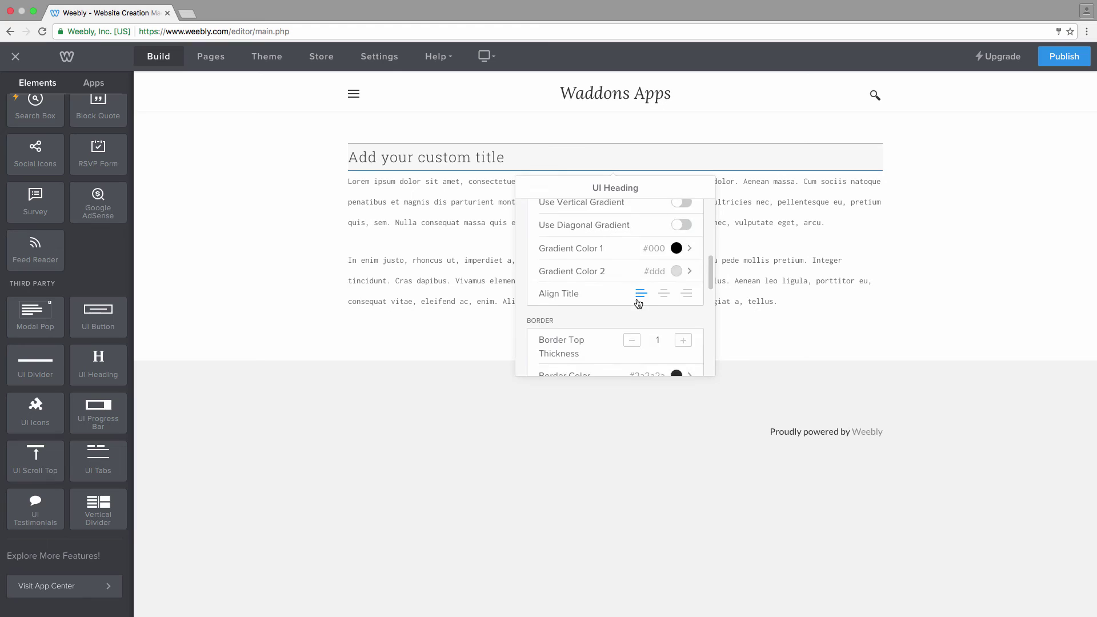
scroll(639, 304, "down", 1)
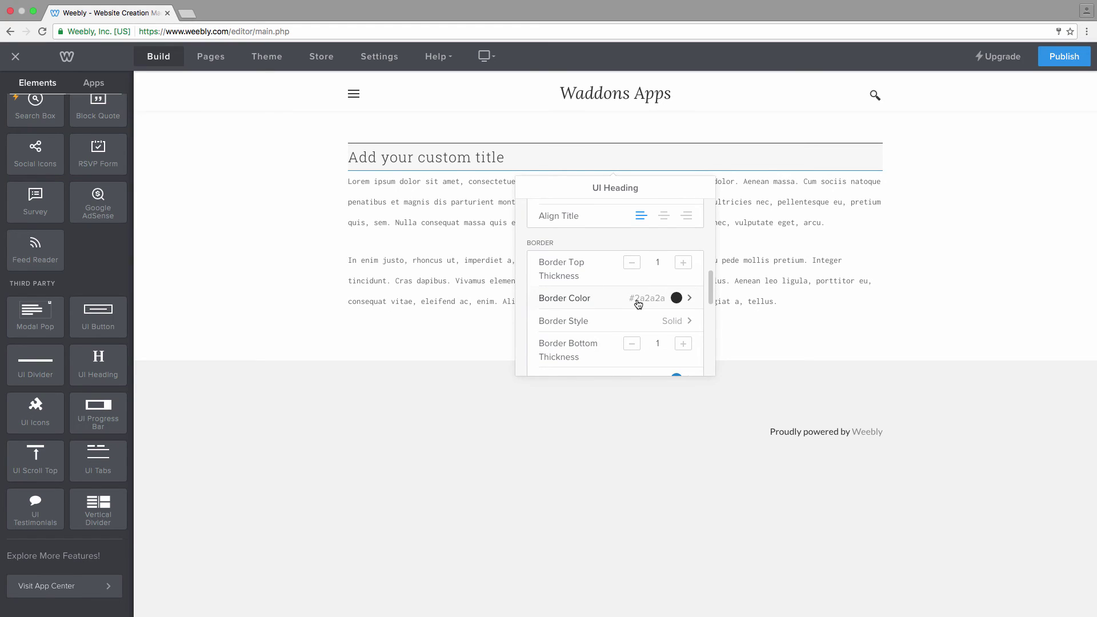
left_click(673, 317)
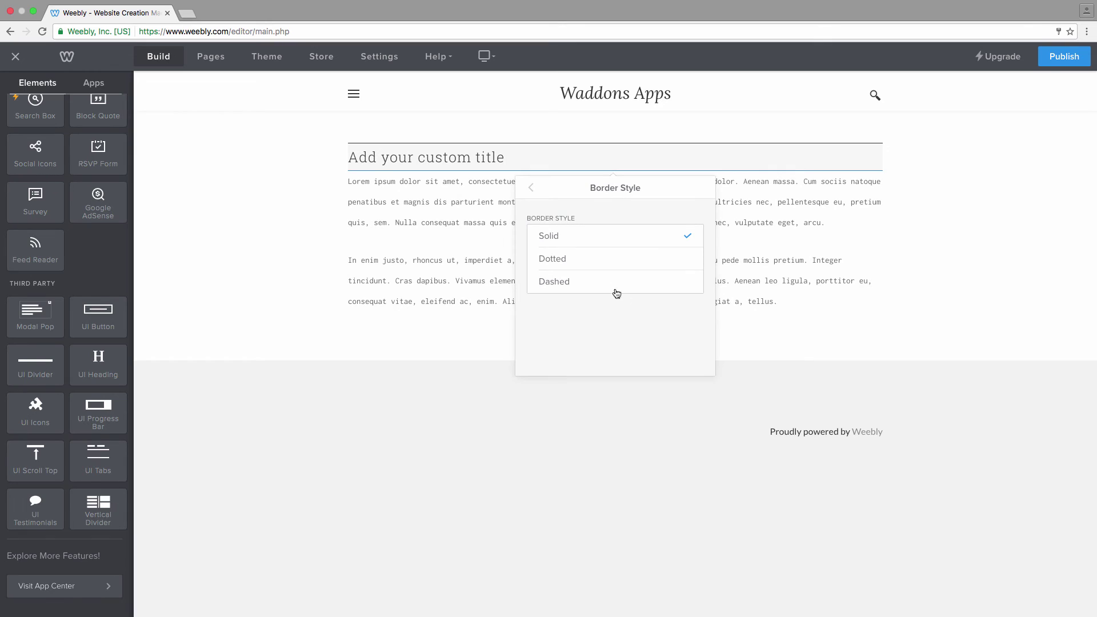
left_click(583, 260)
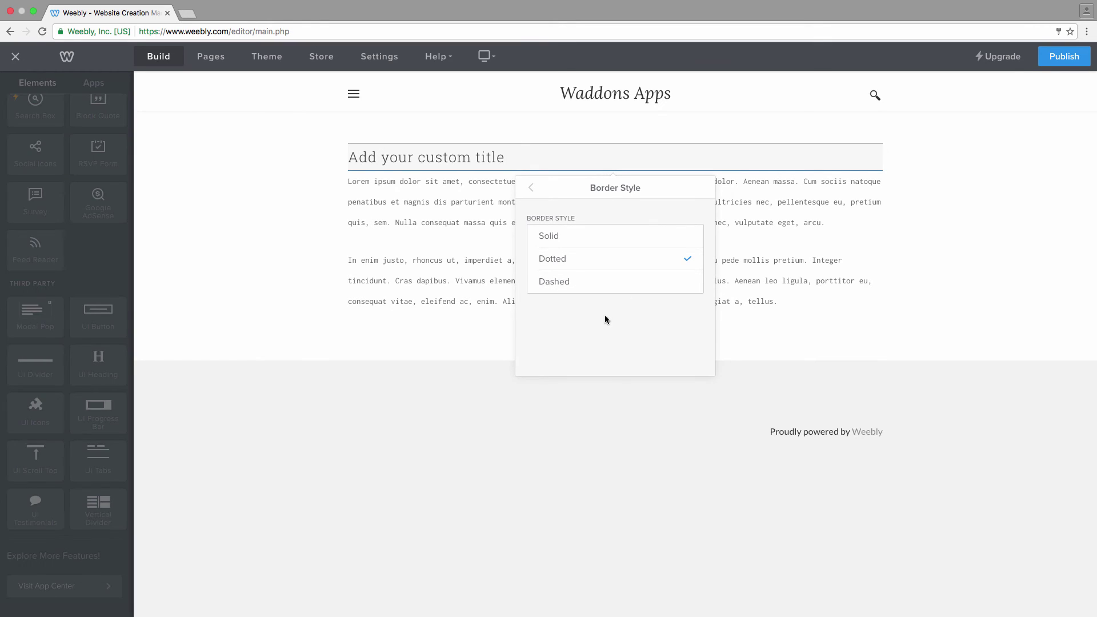
left_click(532, 189)
Set the heading's Horizontal Padding to 15 and Vertical Padding to 50
scroll(640, 302, "down", 6)
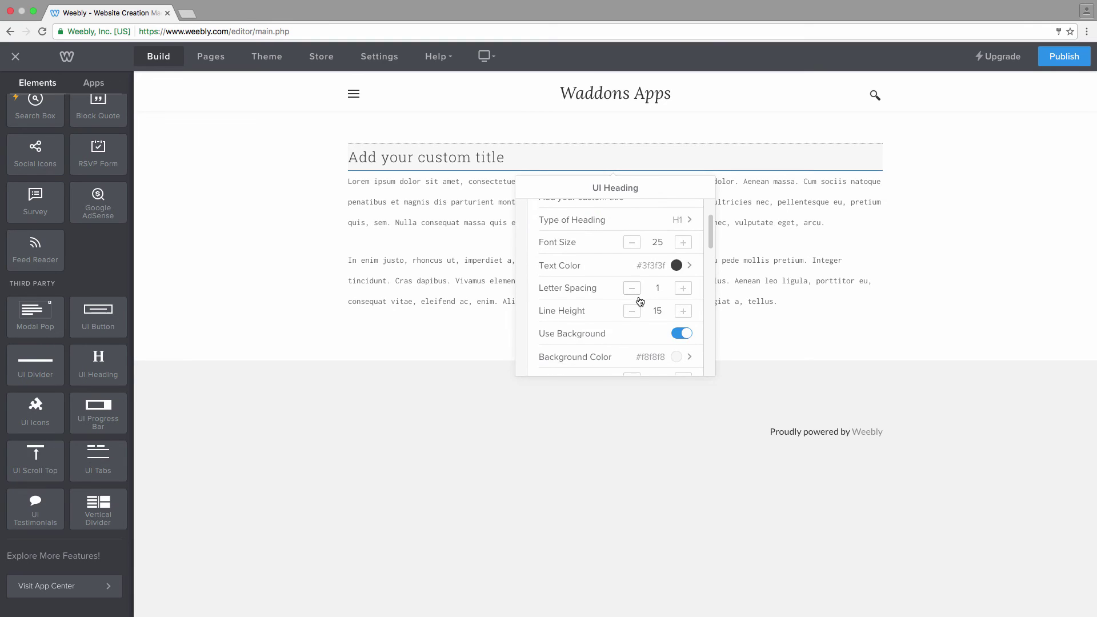
scroll(639, 300, "down", 4)
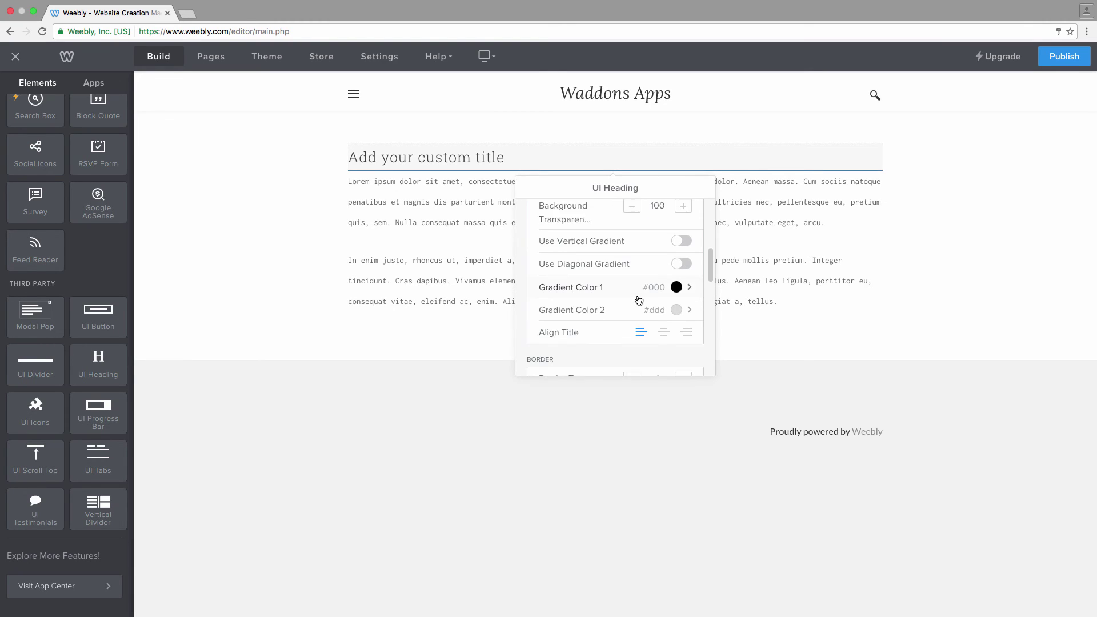
scroll(639, 300, "down", 2)
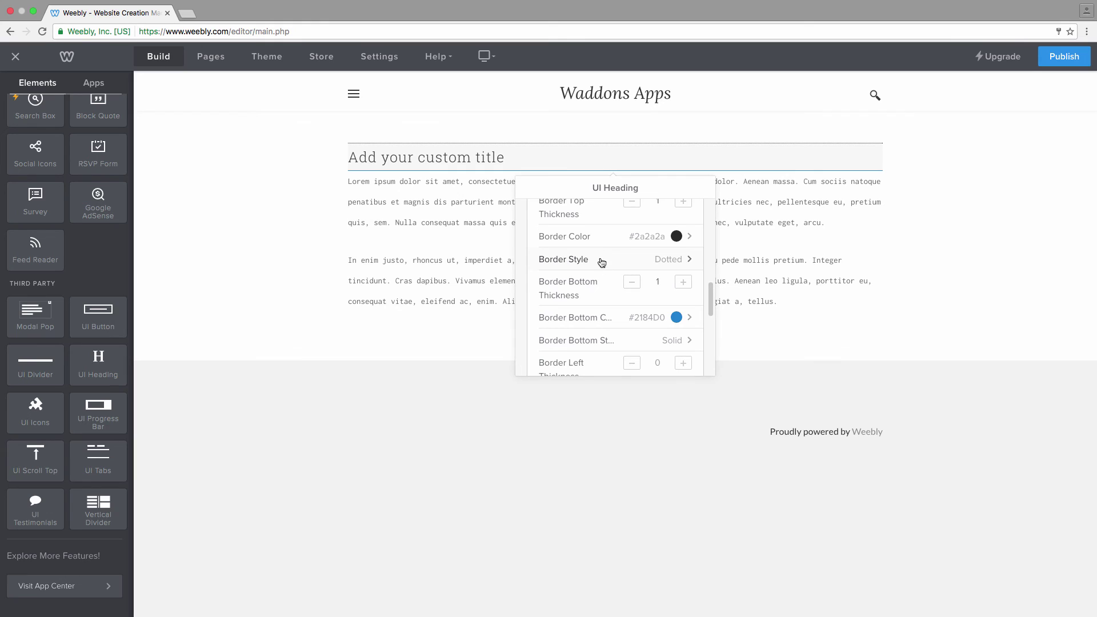
scroll(613, 272, "down", 3)
scroll(613, 272, "down", 4)
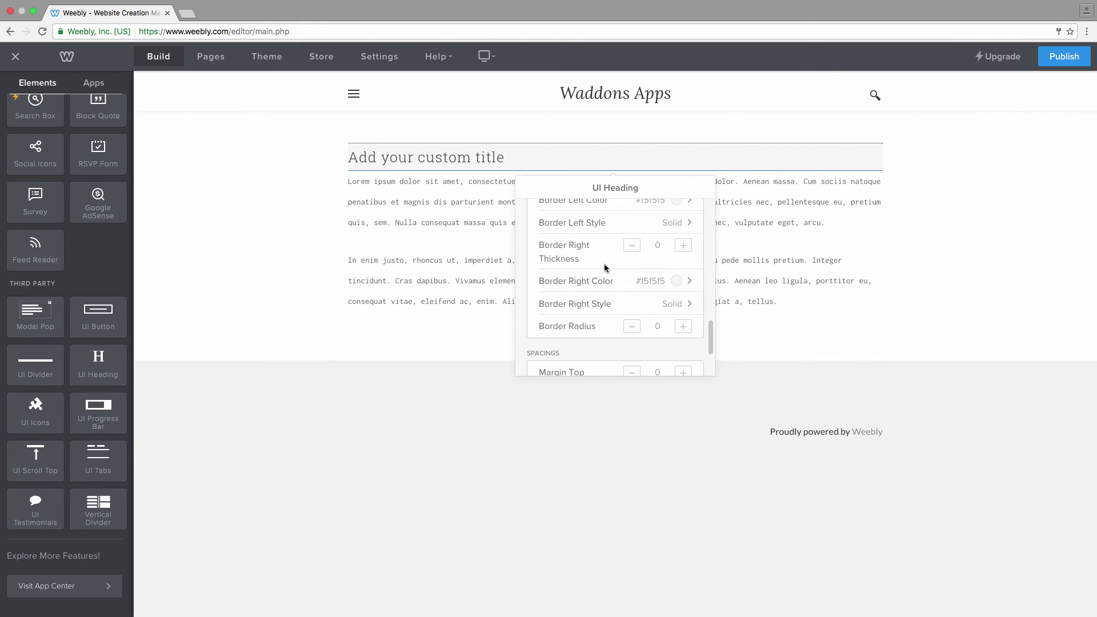
scroll(610, 276, "down", 3)
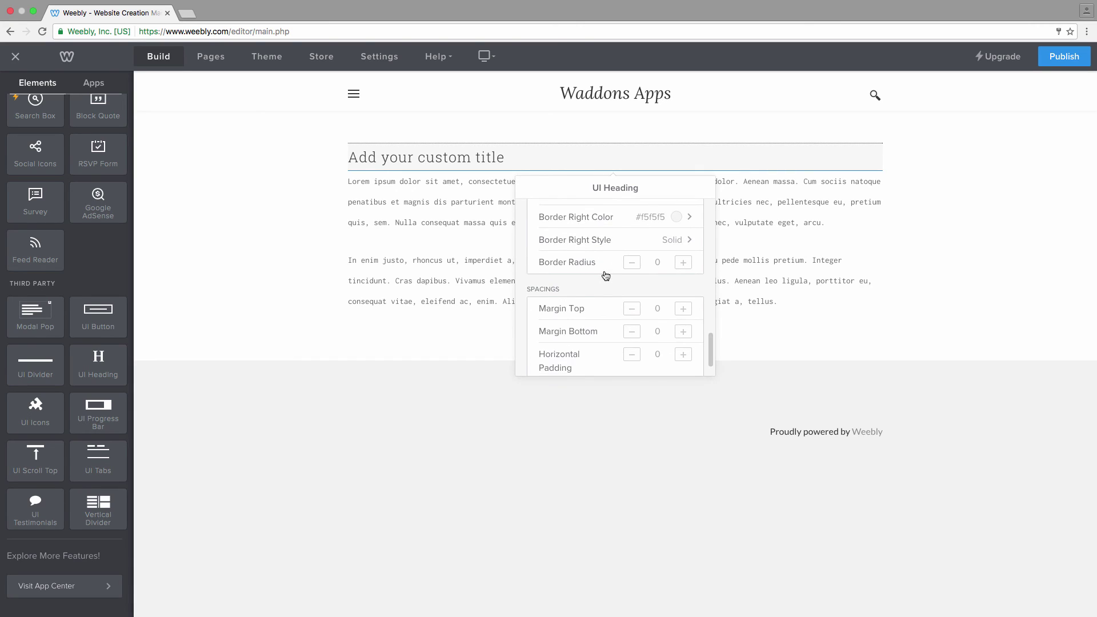
scroll(605, 276, "down", 1)
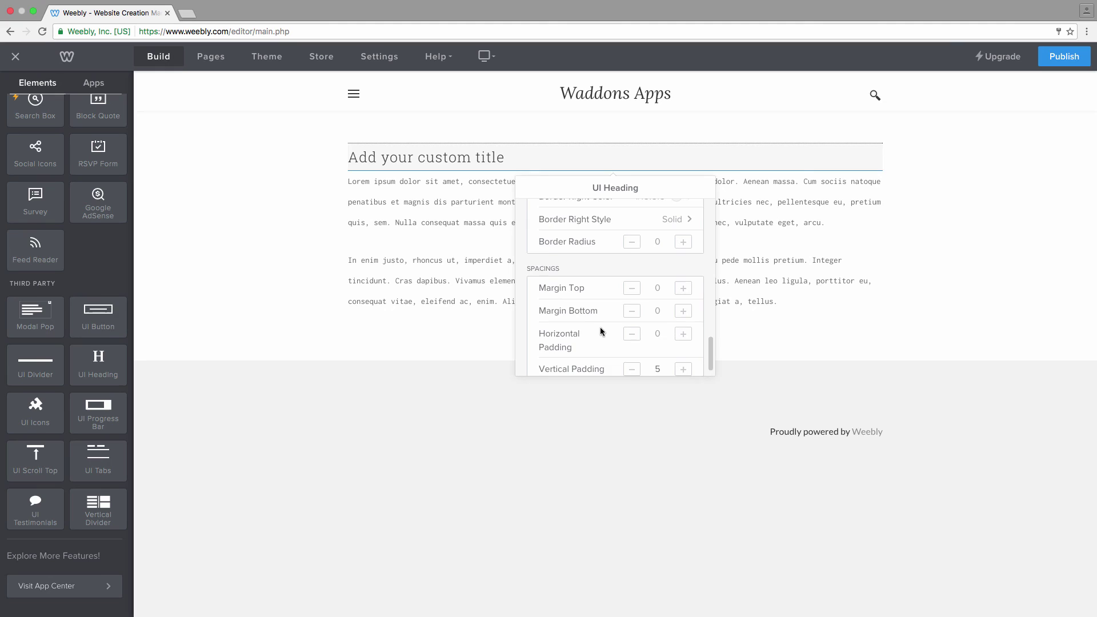
scroll(594, 321, "down", 1)
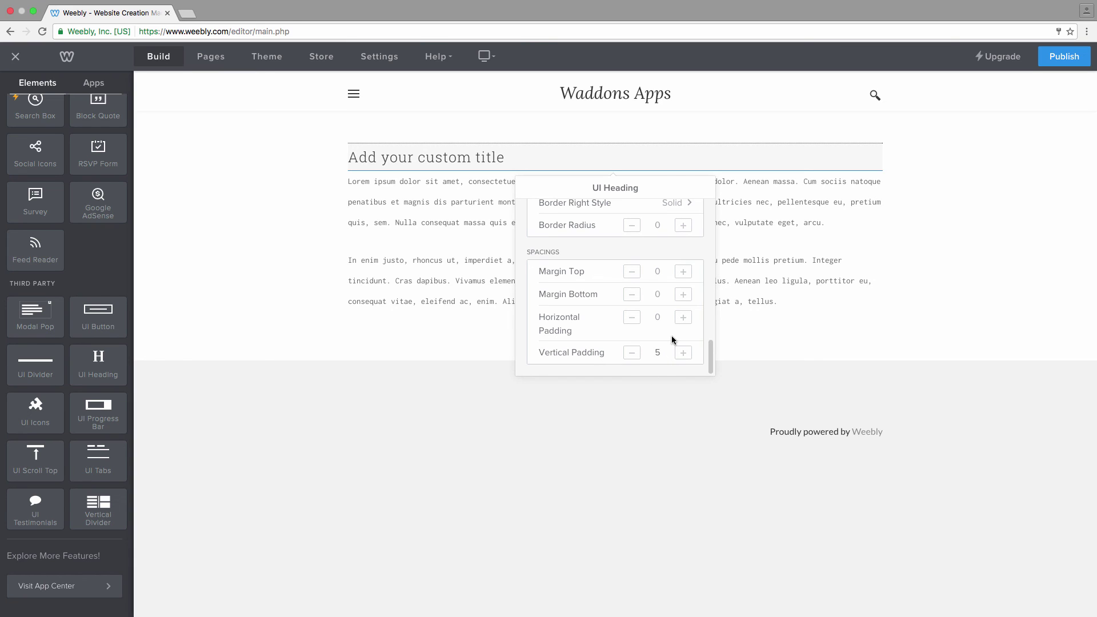
left_click(666, 318)
type("15")
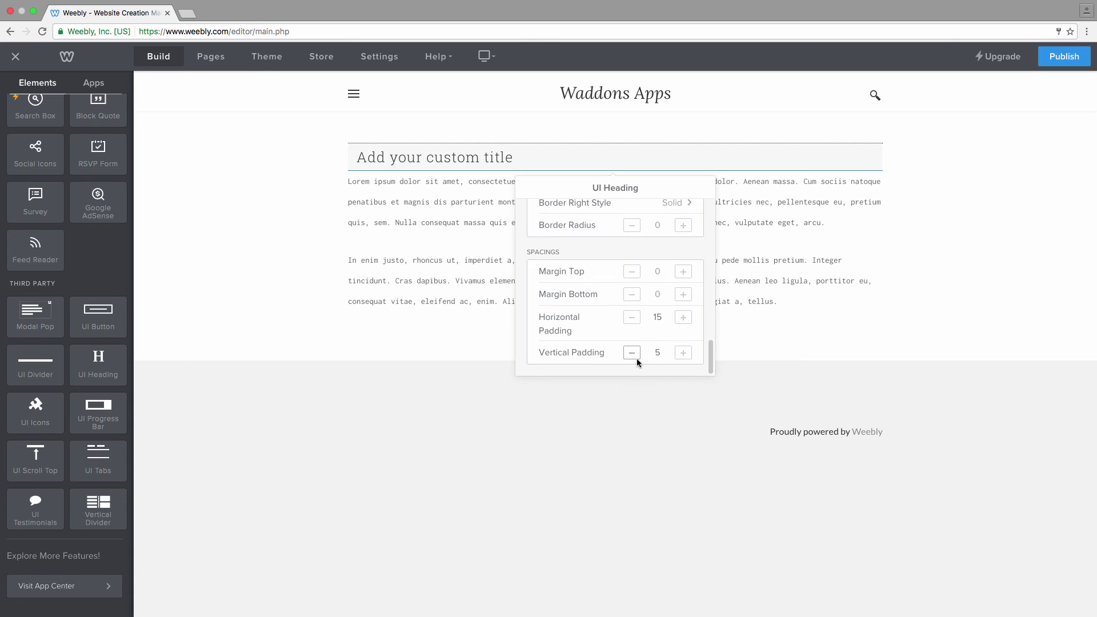
left_click(660, 353)
type("0")
left_click(528, 331)
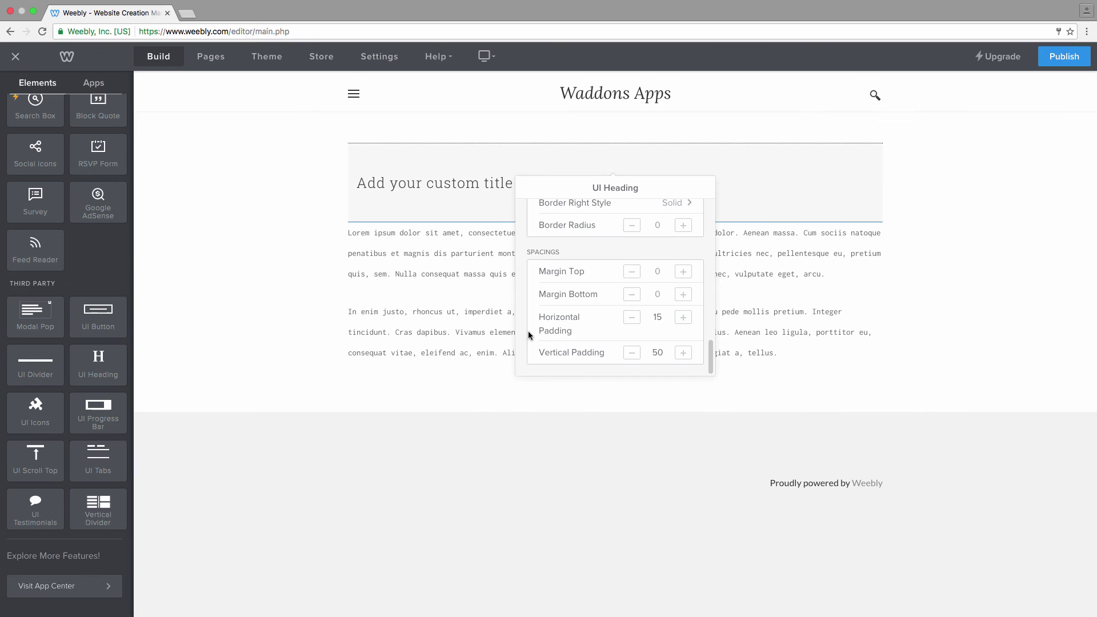